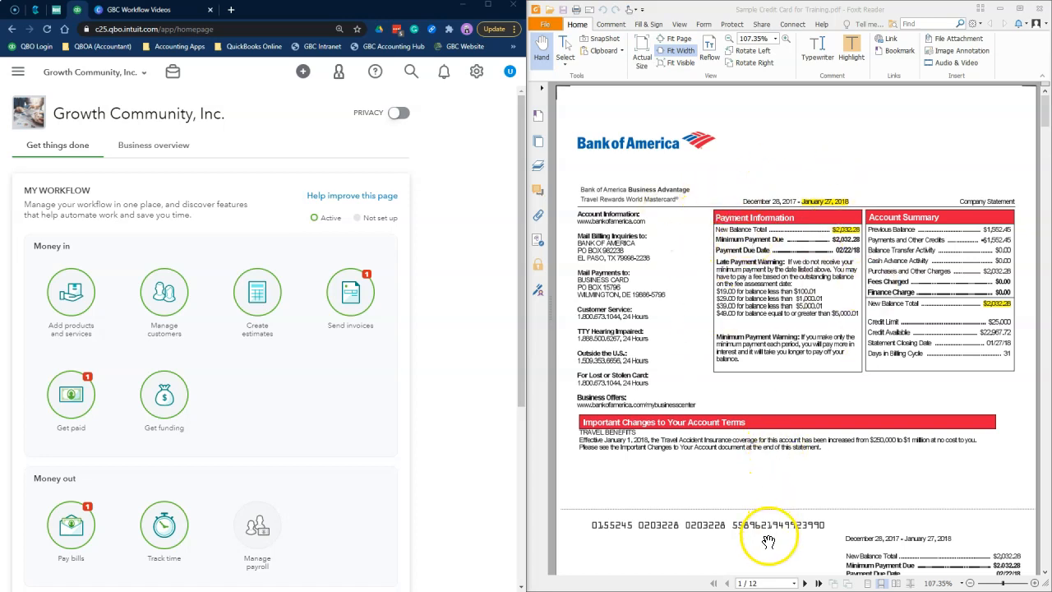
# - Review the credit card statement's new balance, closing date, cardholder activity summary and each employee card's purchase total
pyautogui.scroll(-3, 763, 485)
pyautogui.scroll(2, 766, 486)
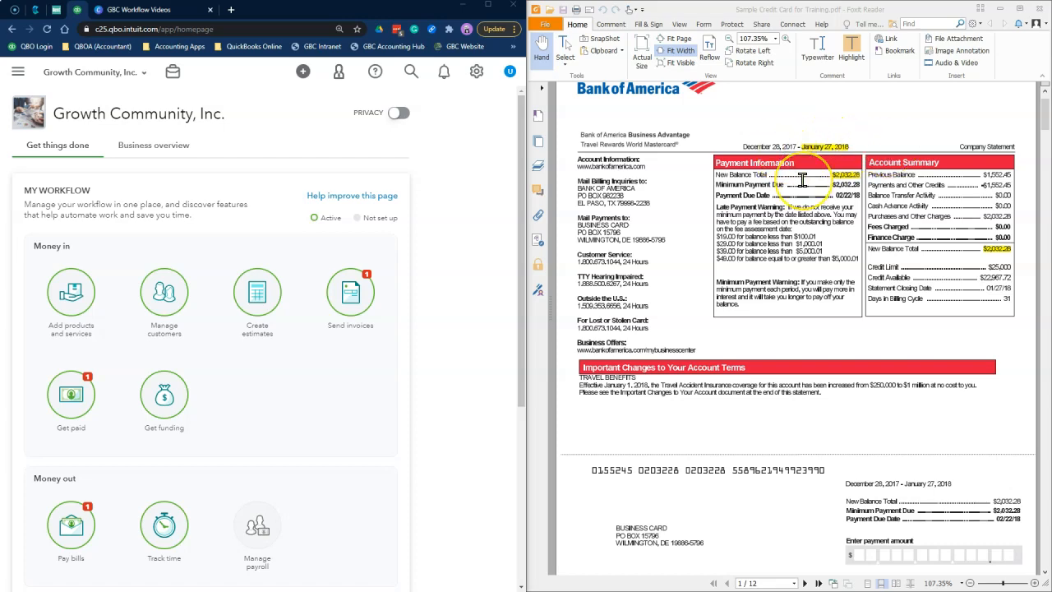
pyautogui.scroll(-15, 840, 284)
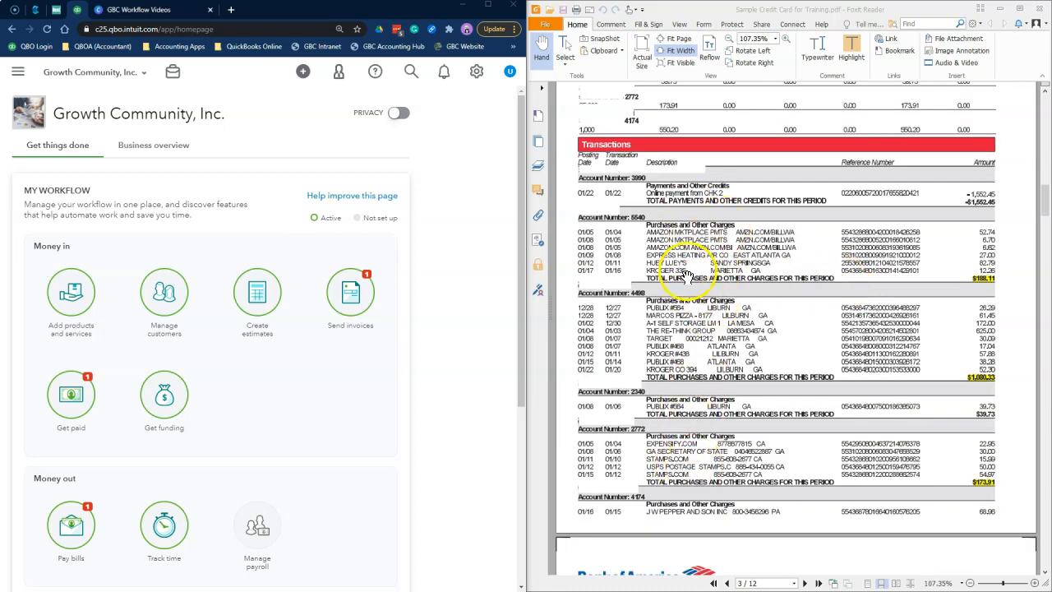
pyautogui.scroll(5, 763, 271)
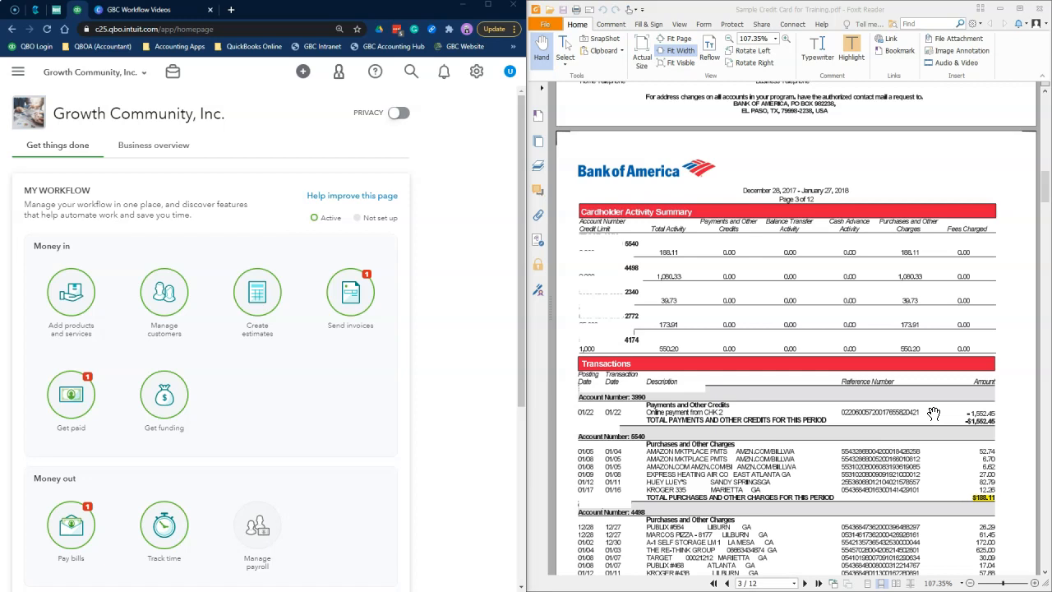
pyautogui.scroll(-3, 871, 378)
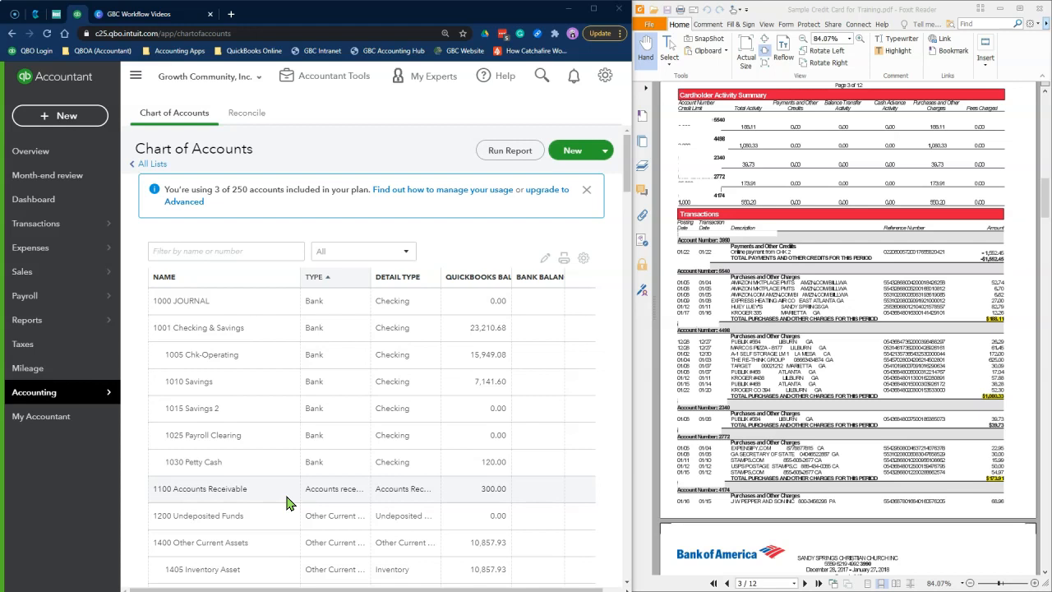
# - Create a transfer from the 2100 Parent CC account to the 2122 Employee CC account
pyautogui.click(69, 118)
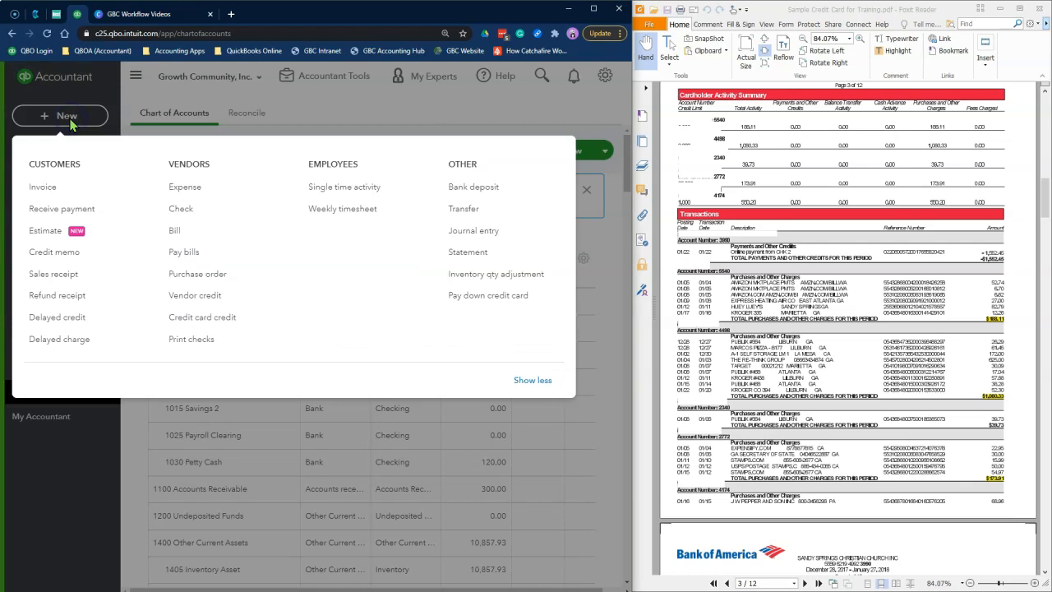
pyautogui.click(463, 208)
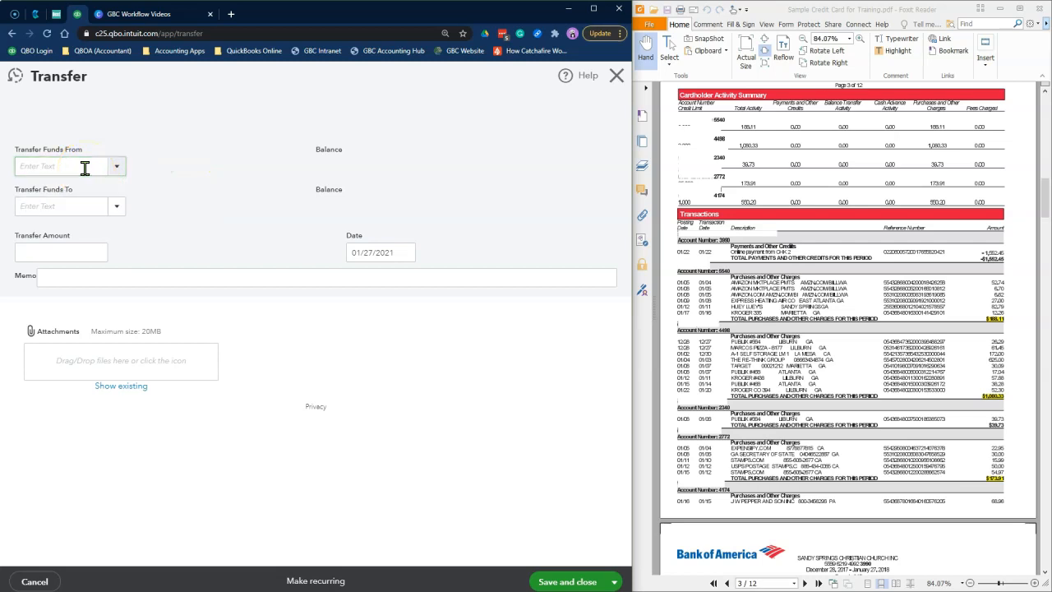
pyautogui.click(85, 168)
pyautogui.write('paren')
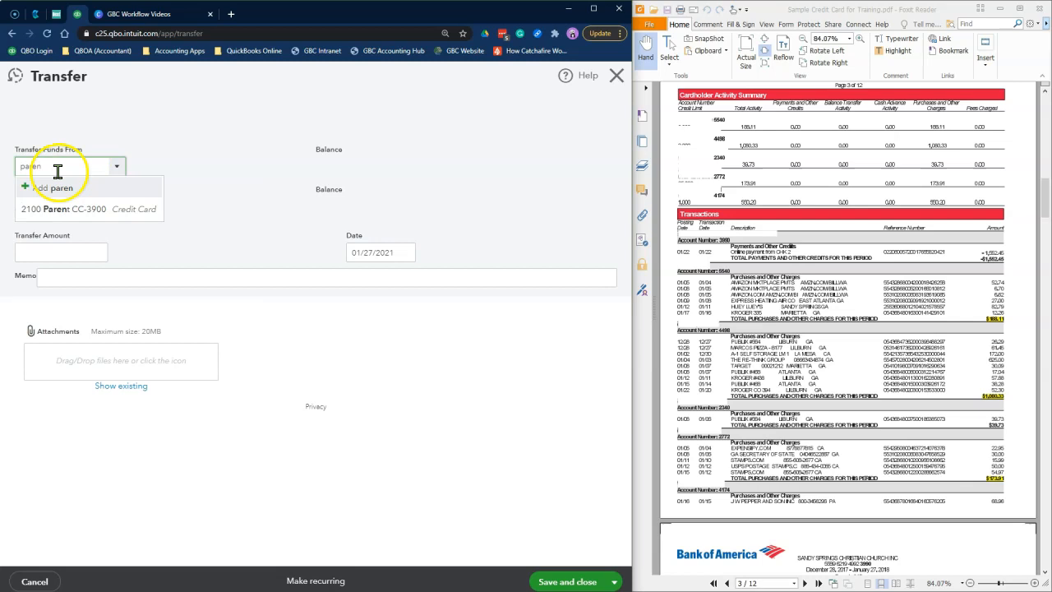
pyautogui.click(80, 208)
pyautogui.click(82, 209)
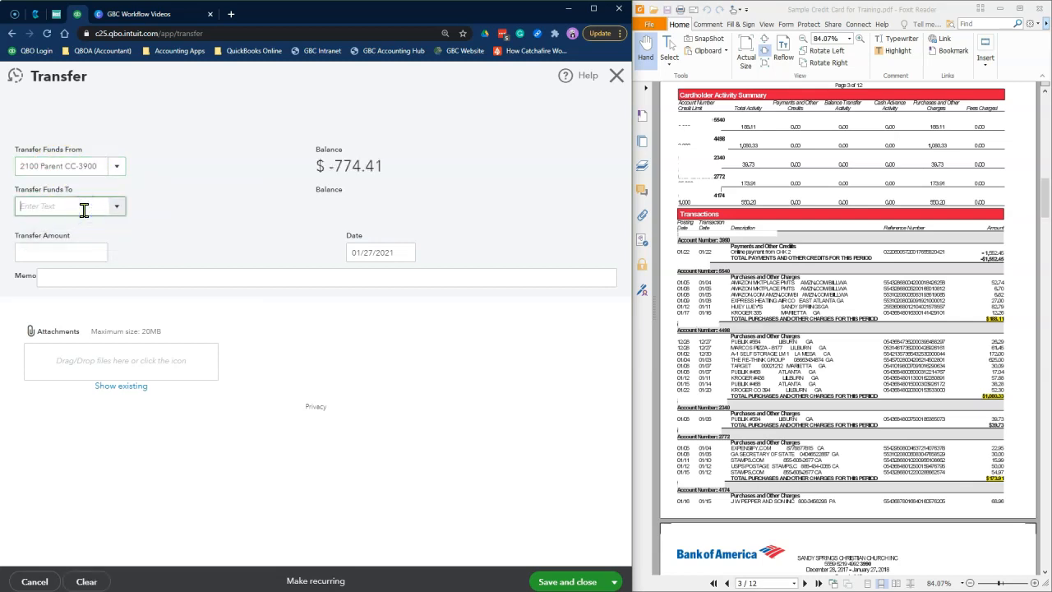
pyautogui.write('emplo')
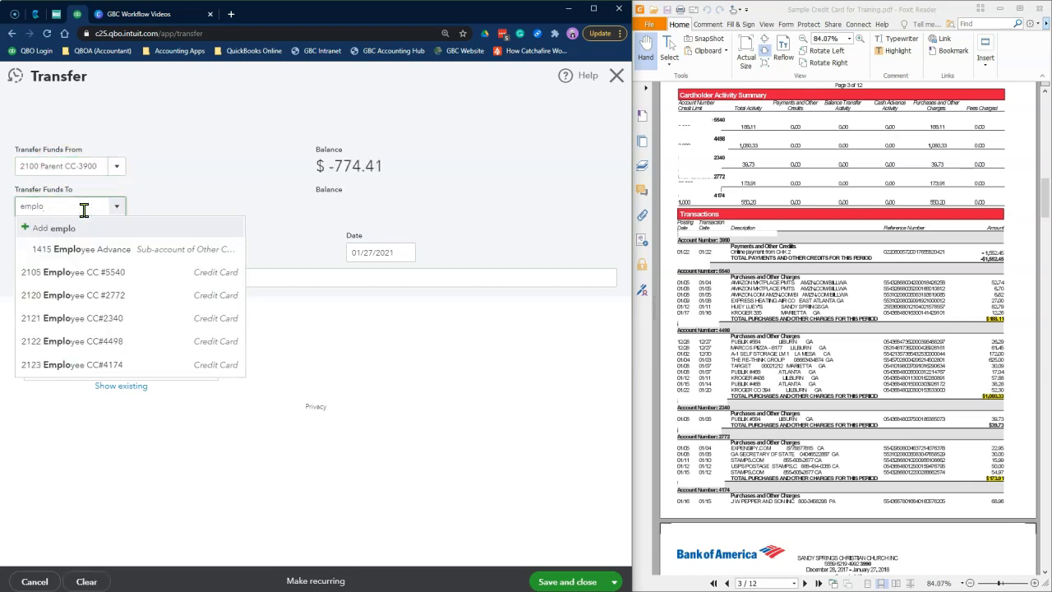
pyautogui.click(117, 340)
# - Set the transfer amount to 1083.33 and describe the employee card's close-date balance transfer to the parent credit card account in the memo
pyautogui.click(88, 253)
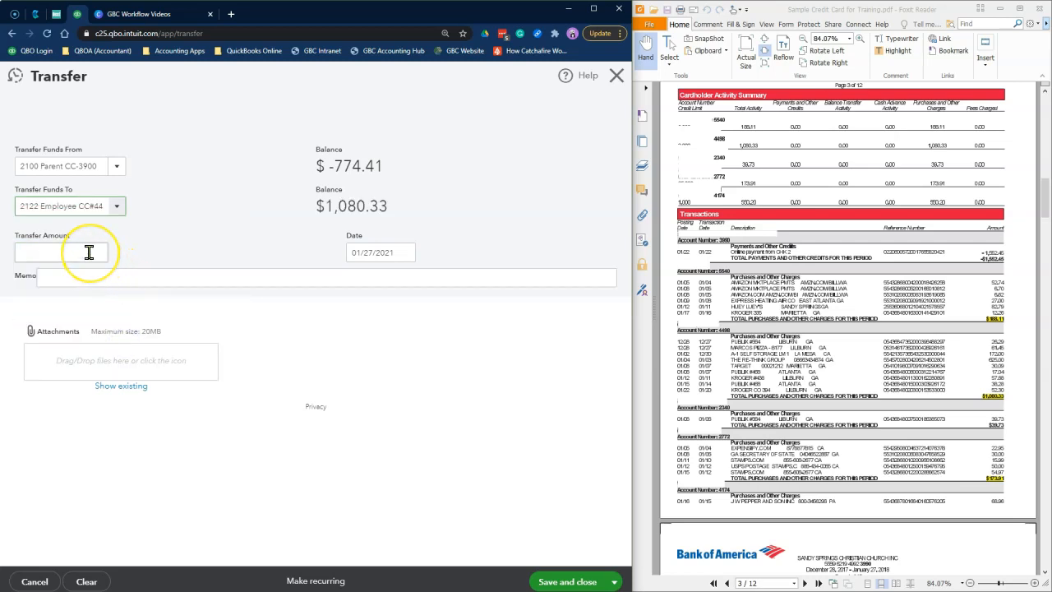
pyautogui.click(90, 252)
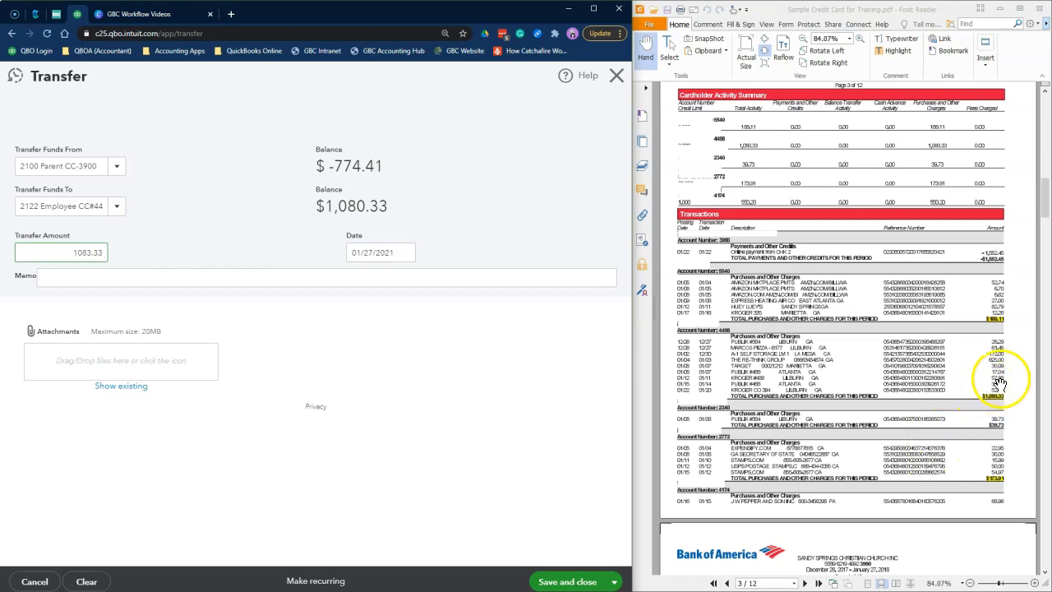
pyautogui.moveTo(929, 352); pyautogui.dragTo(925, 365)
pyautogui.click(350, 272)
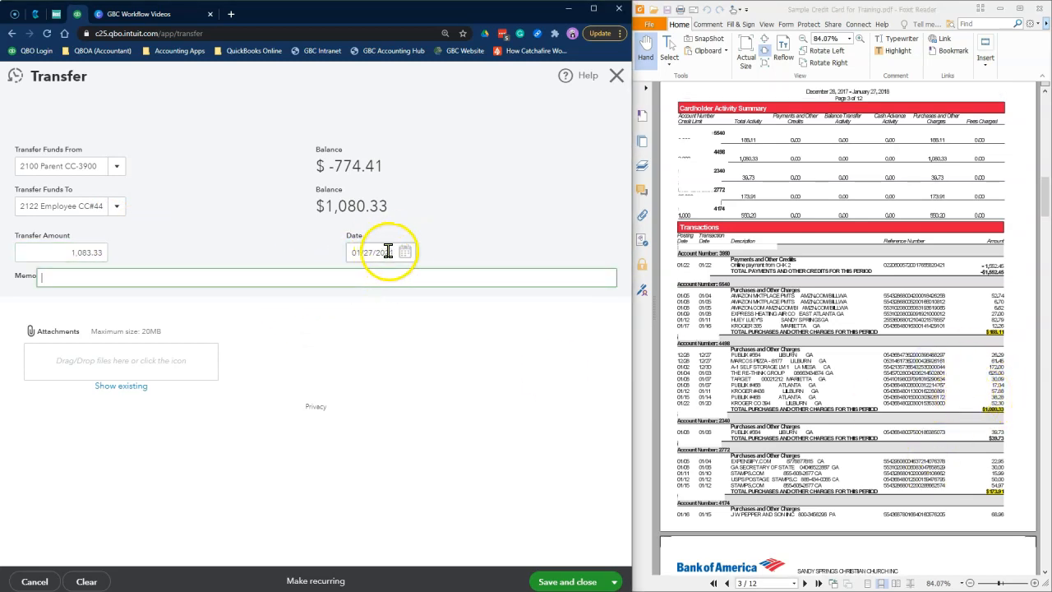
pyautogui.click(375, 274)
pyautogui.write('Employee#449 credit card for close date and balance transfer to parent credit card account.')
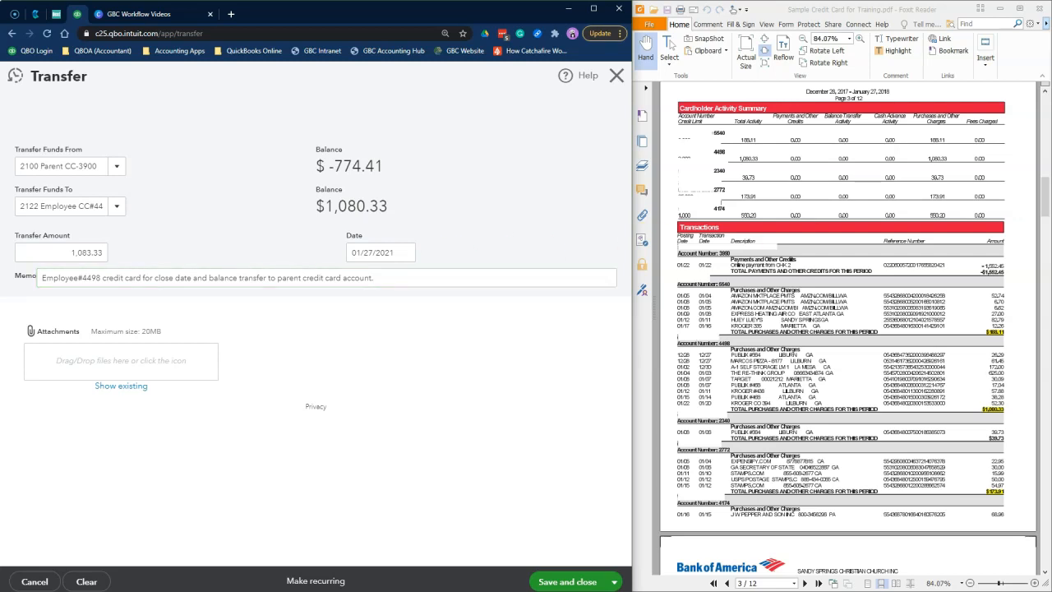
# - Attach Sample Credit Card for Training.pdf to the transfer, then save it and start a new one
pyautogui.moveTo(280, 397); pyautogui.dragTo(153, 363)
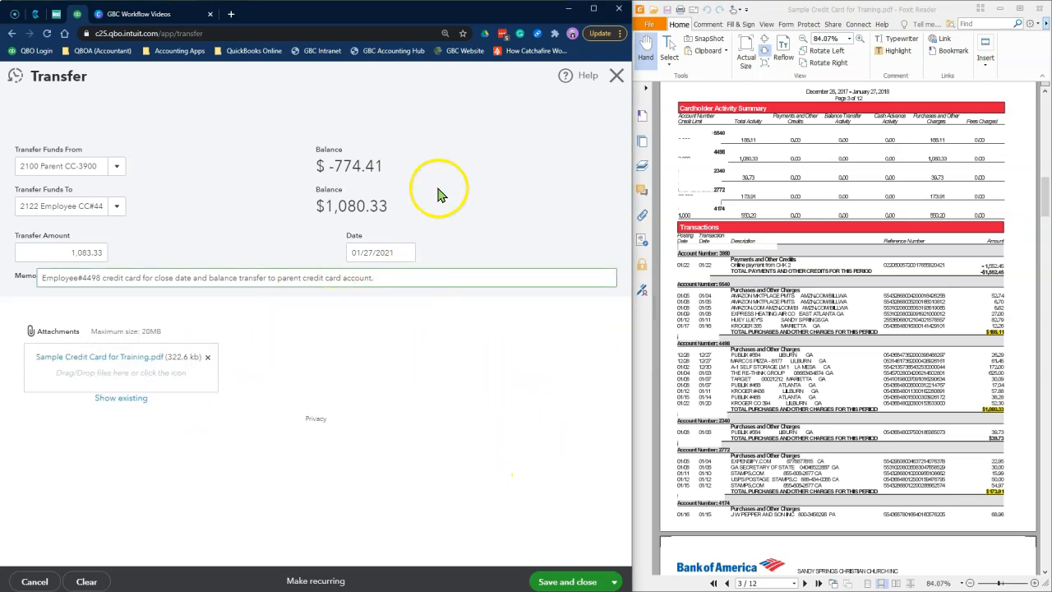
pyautogui.click(615, 581)
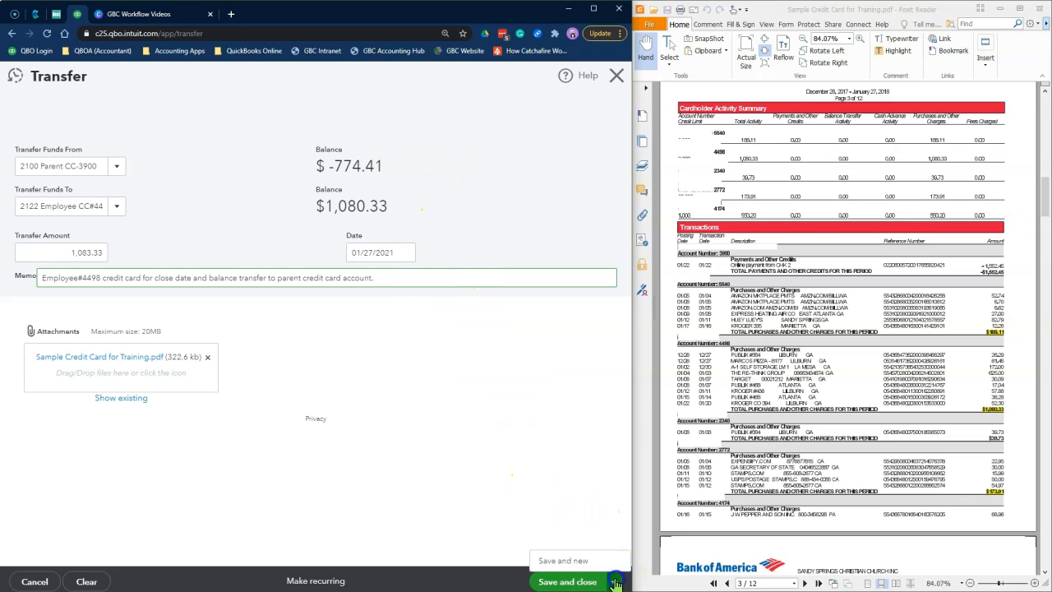
pyautogui.click(580, 564)
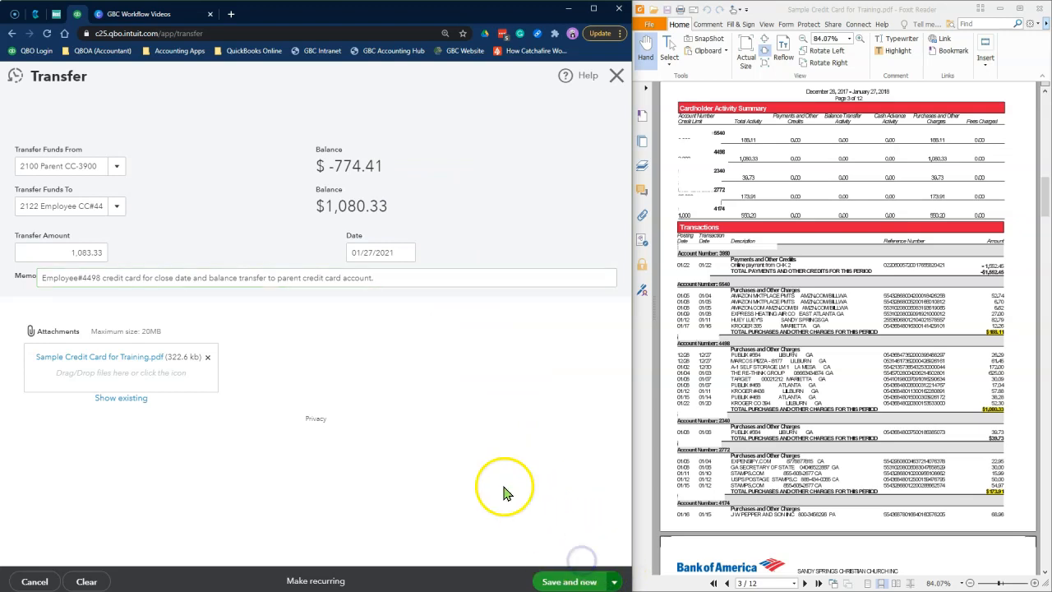
# - Set the new transfer's source to the 2100 Parent CC account and its destination to the 2120 Employee CC account
pyautogui.click(92, 168)
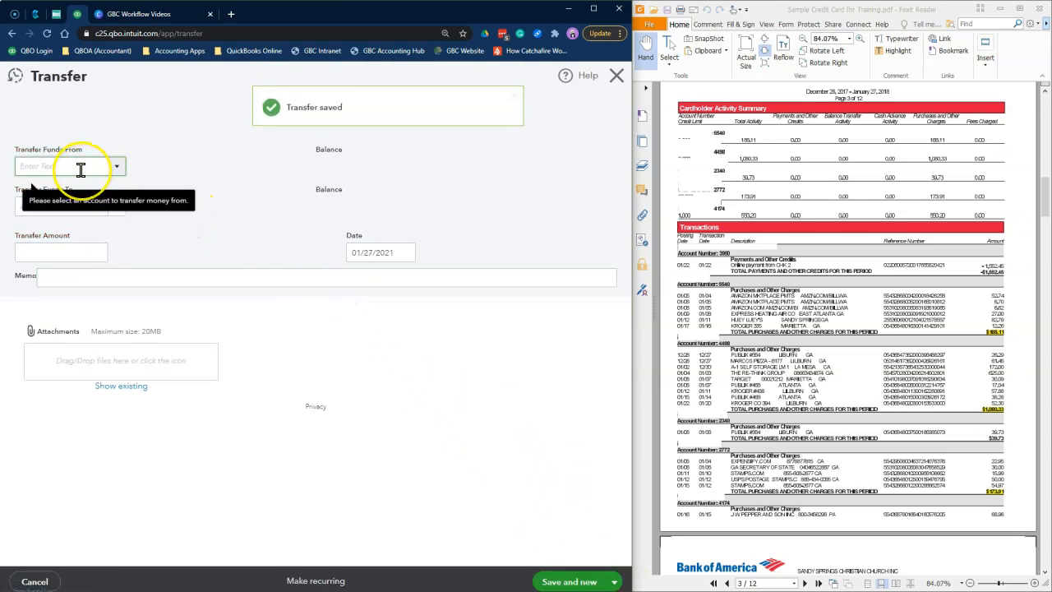
pyautogui.write('parent')
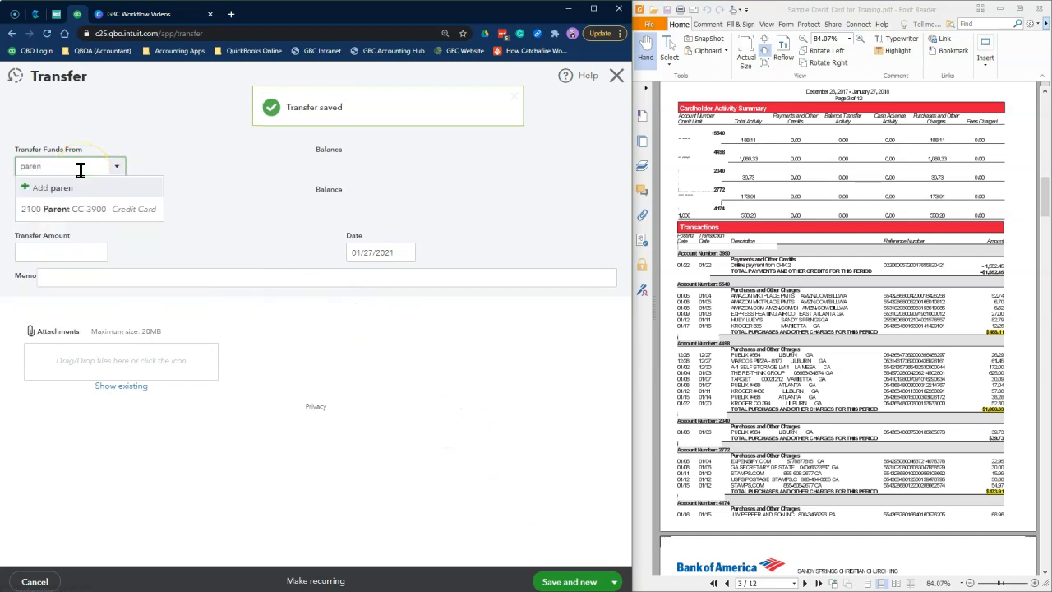
pyautogui.click(78, 212)
pyautogui.click(75, 209)
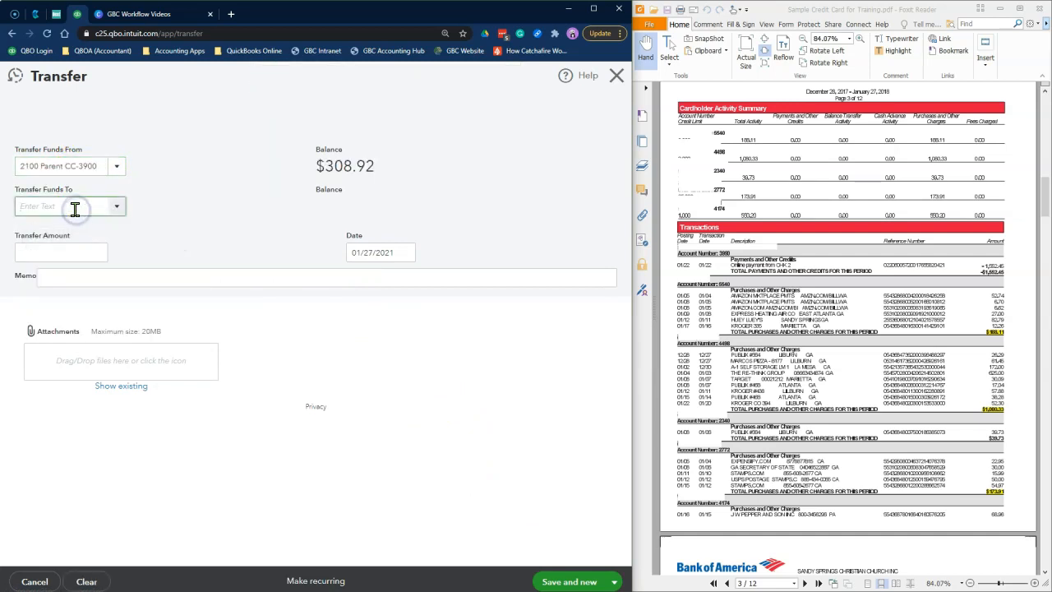
pyautogui.click(119, 206)
pyautogui.scroll(-10, 148, 320)
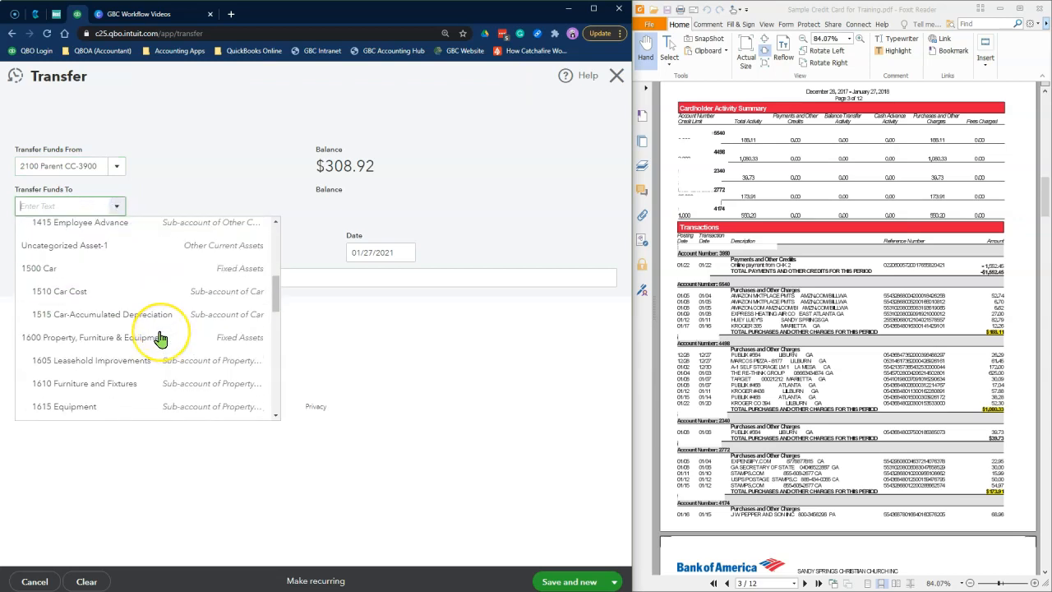
pyautogui.click(158, 336)
pyautogui.click(118, 206)
pyautogui.click(152, 258)
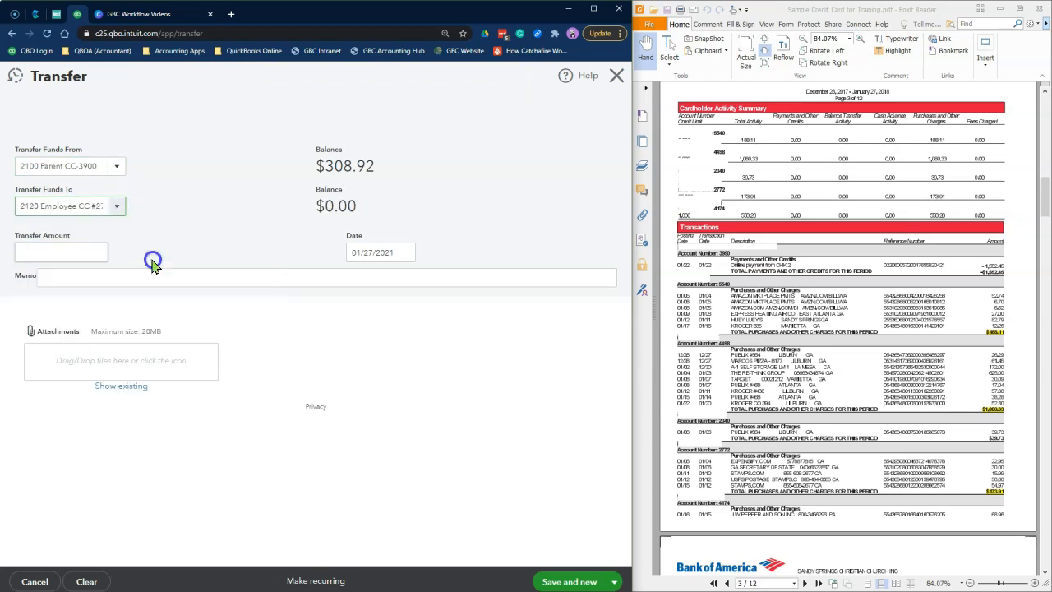
# - Set the transfer amount to 173.91 and reuse the balance transfer memo with this employee card's ending digits
pyautogui.click(86, 249)
pyautogui.write('173.91')
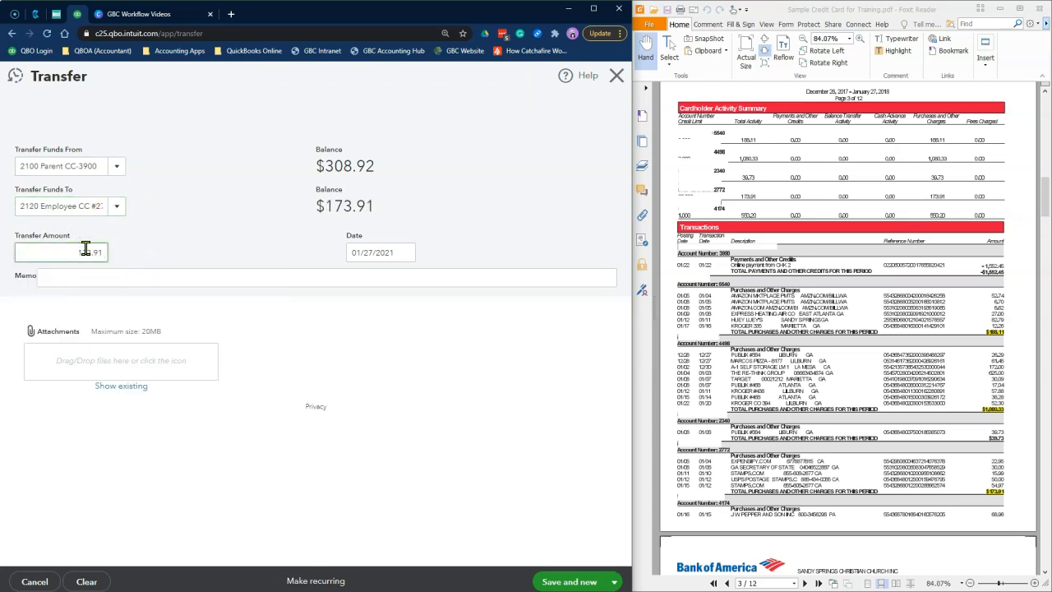
pyautogui.click(103, 277)
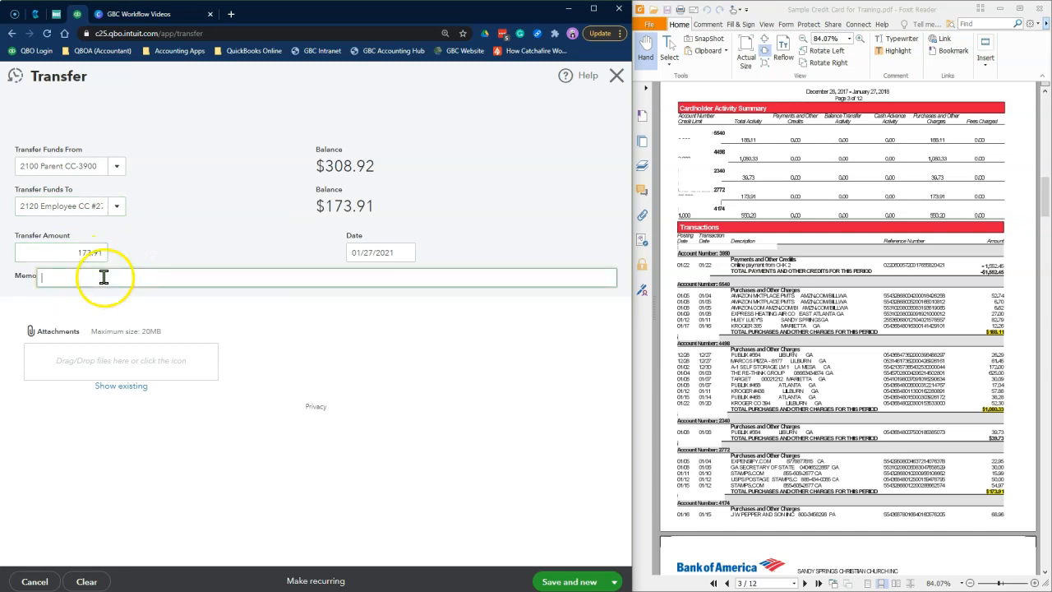
pyautogui.write('Employee 4498 credit card for close date and balance transfer to parent credit card account.')
pyautogui.doubleClick(85, 278)
pyautogui.write('2')
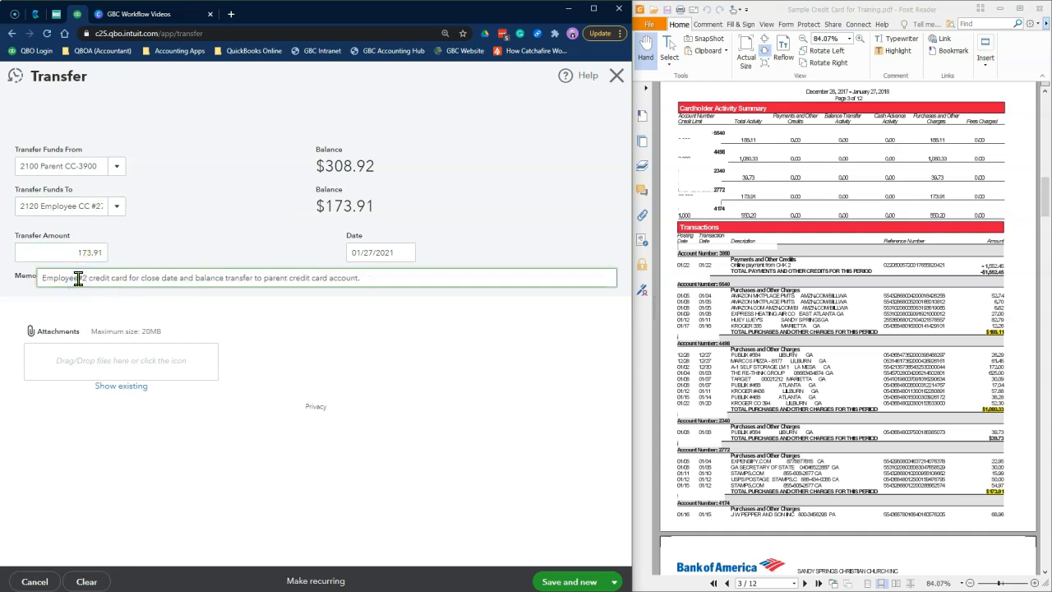
pyautogui.write('772')
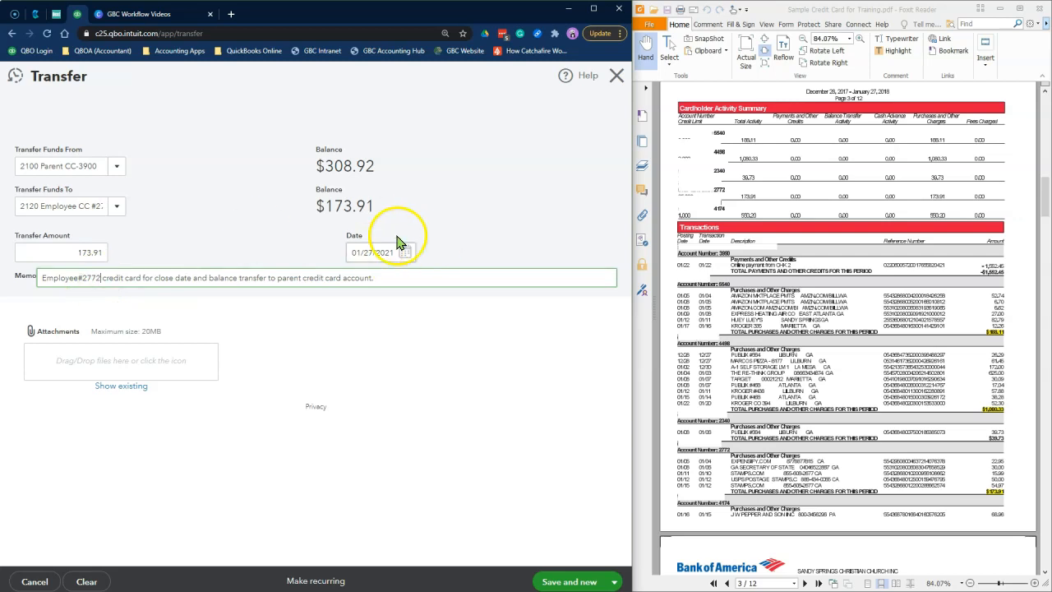
# - Save the 173.91 transfer and close the transfer form
pyautogui.click(471, 396)
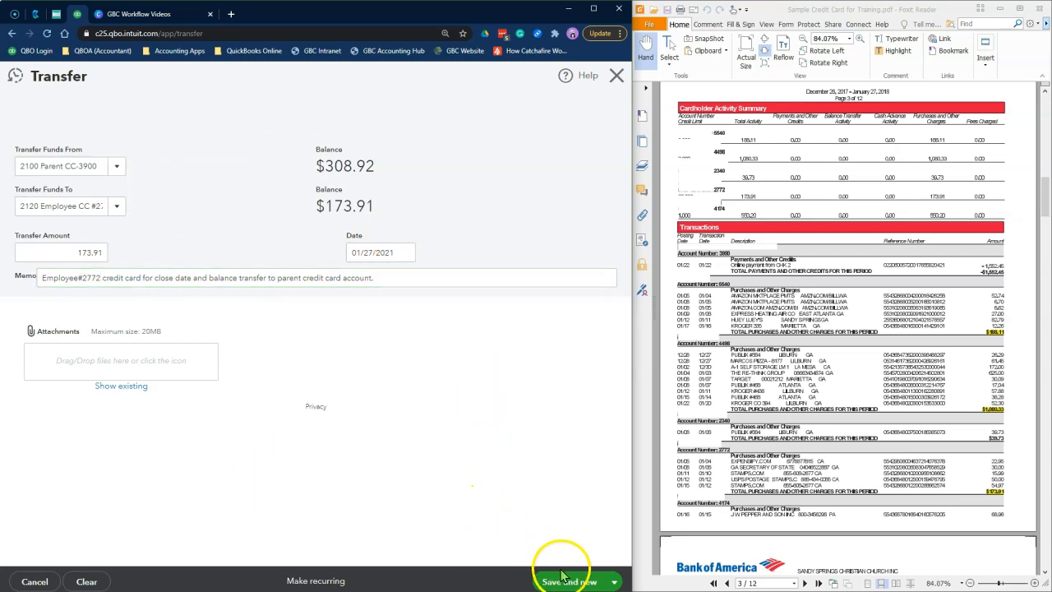
pyautogui.click(590, 582)
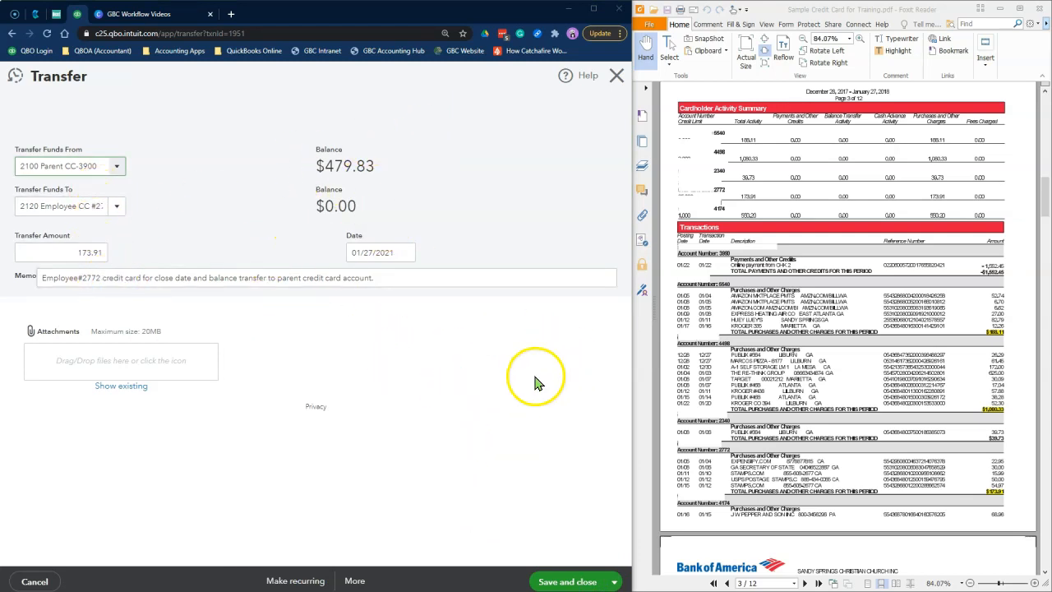
pyautogui.click(597, 579)
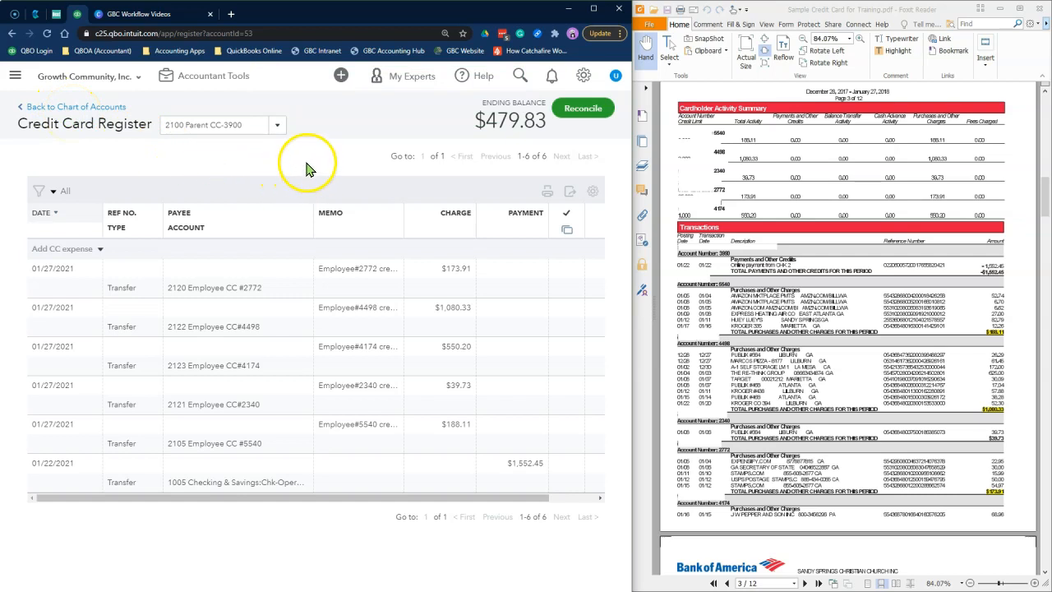
# - Go from the parent card's register to the Reconcile page and check where else the Reconcile tool is offered
pyautogui.click(271, 127)
pyautogui.click(15, 75)
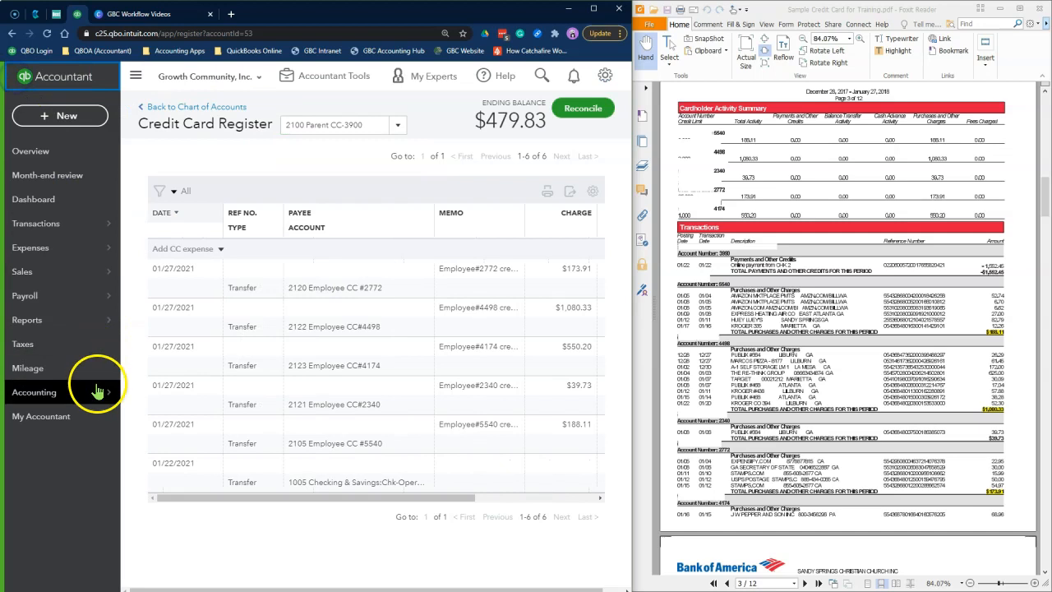
pyautogui.moveTo(99, 398)
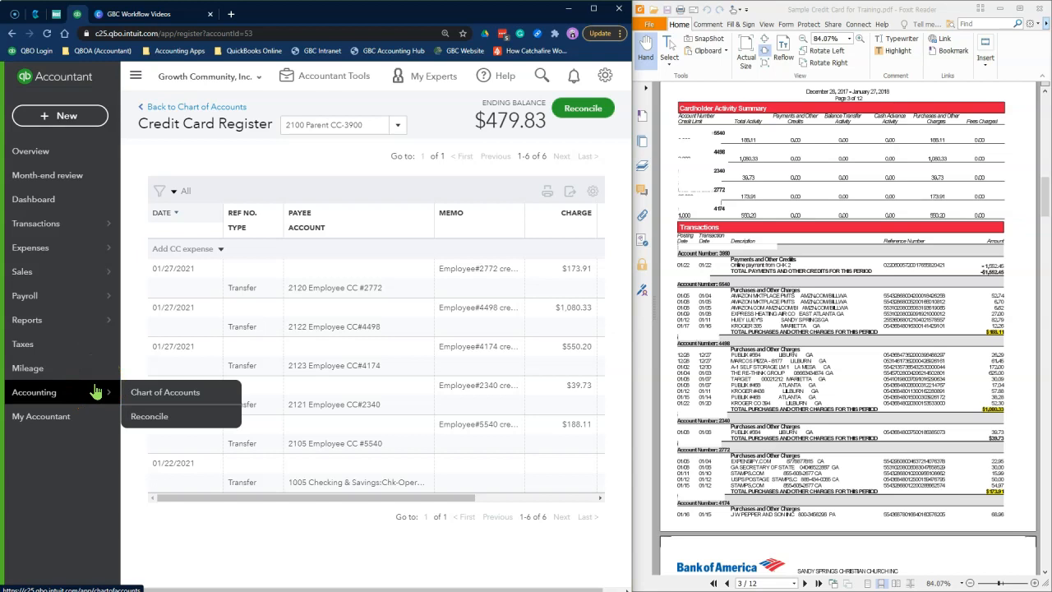
pyautogui.click(131, 415)
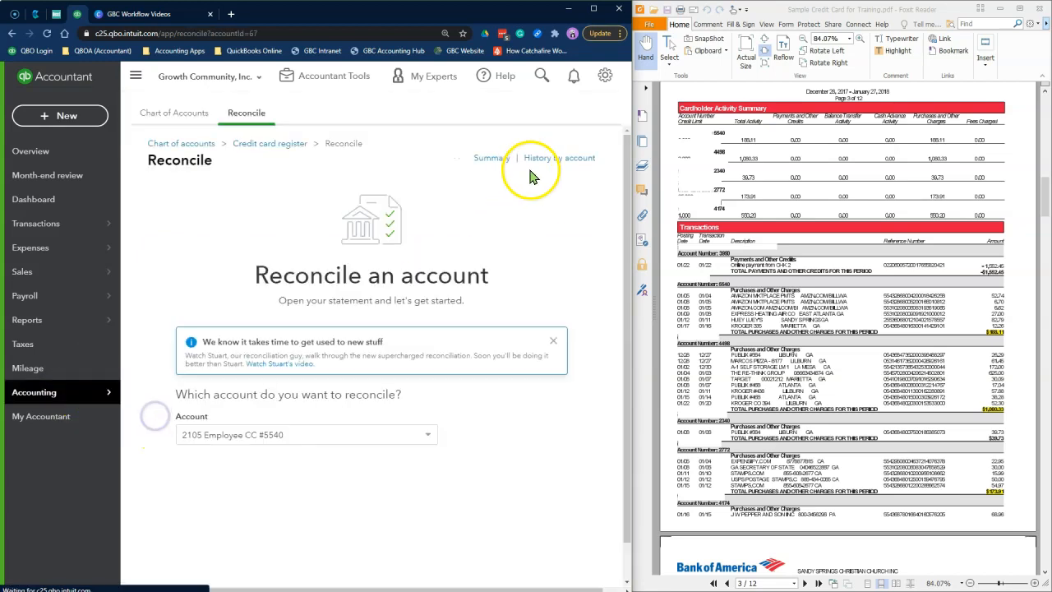
pyautogui.click(604, 82)
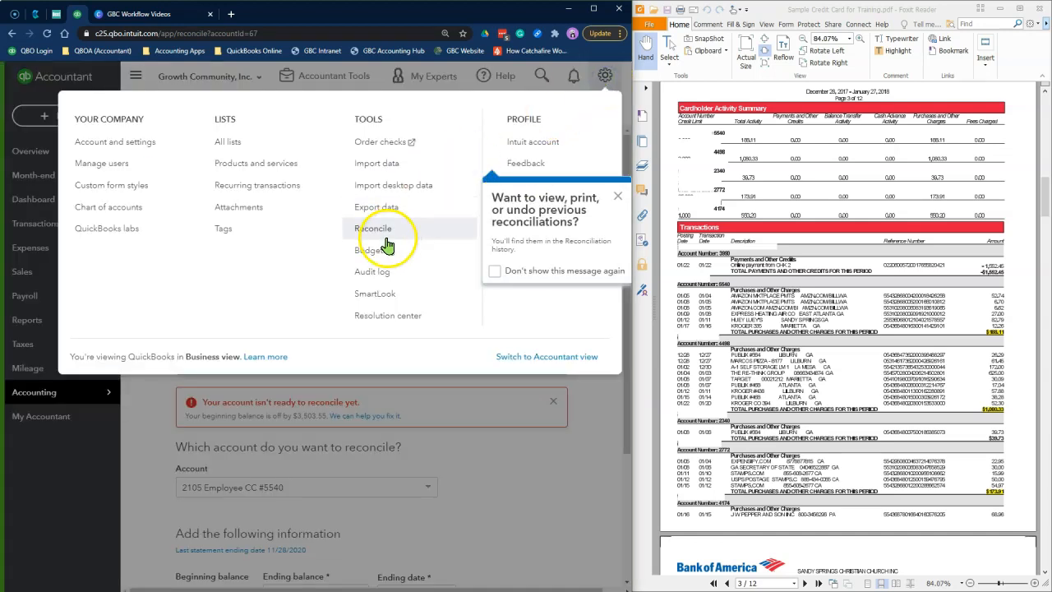
pyautogui.click(532, 450)
# - Set the 2105 Employee CC reconciliation's ending balance to 0.00 and its ending date to 01/27/2021
pyautogui.click(360, 415)
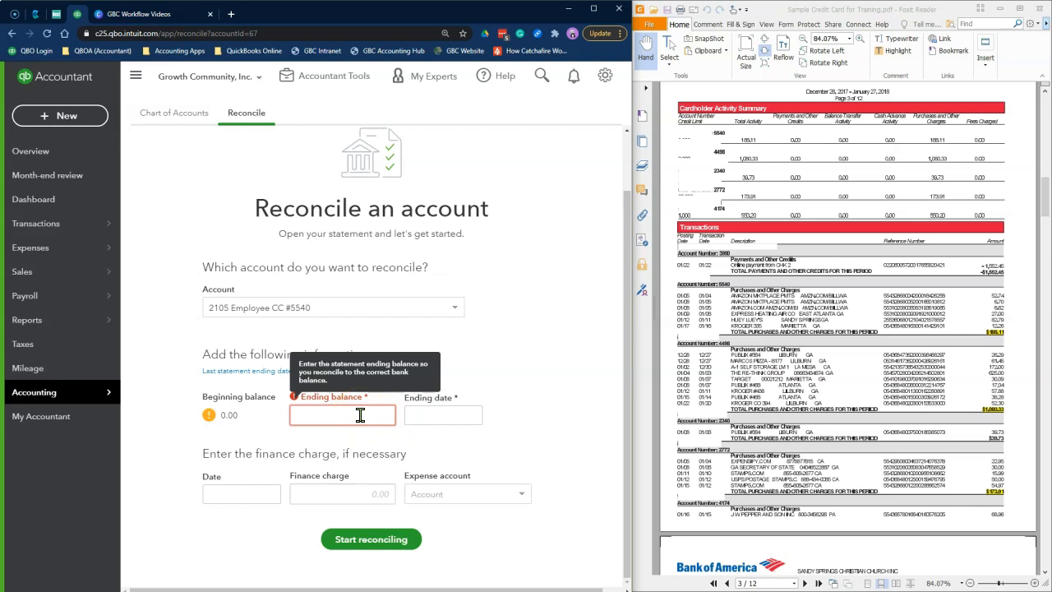
pyautogui.click(449, 419)
pyautogui.write('012721')
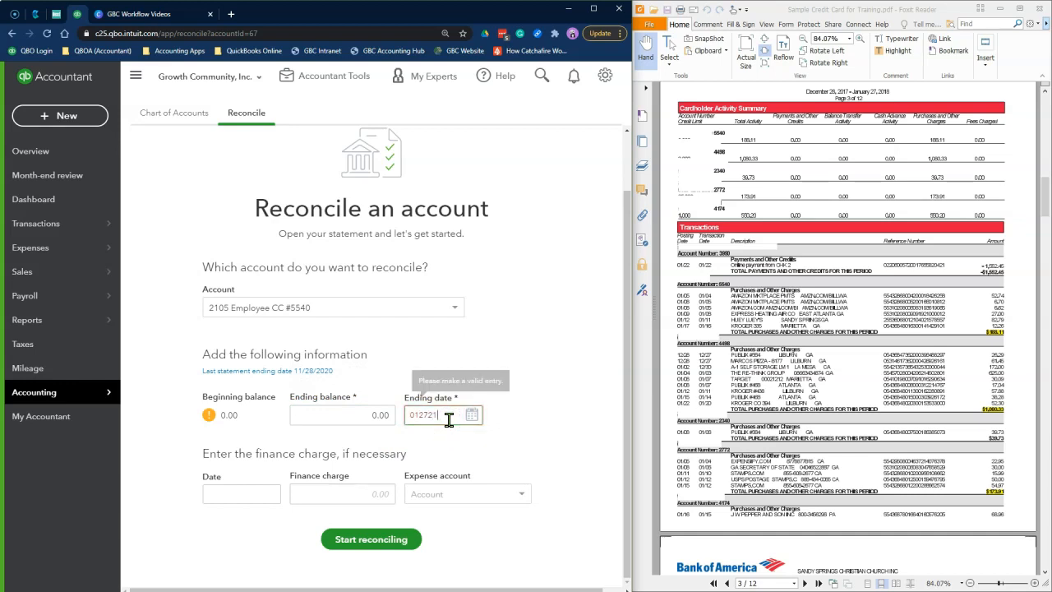
pyautogui.click(556, 430)
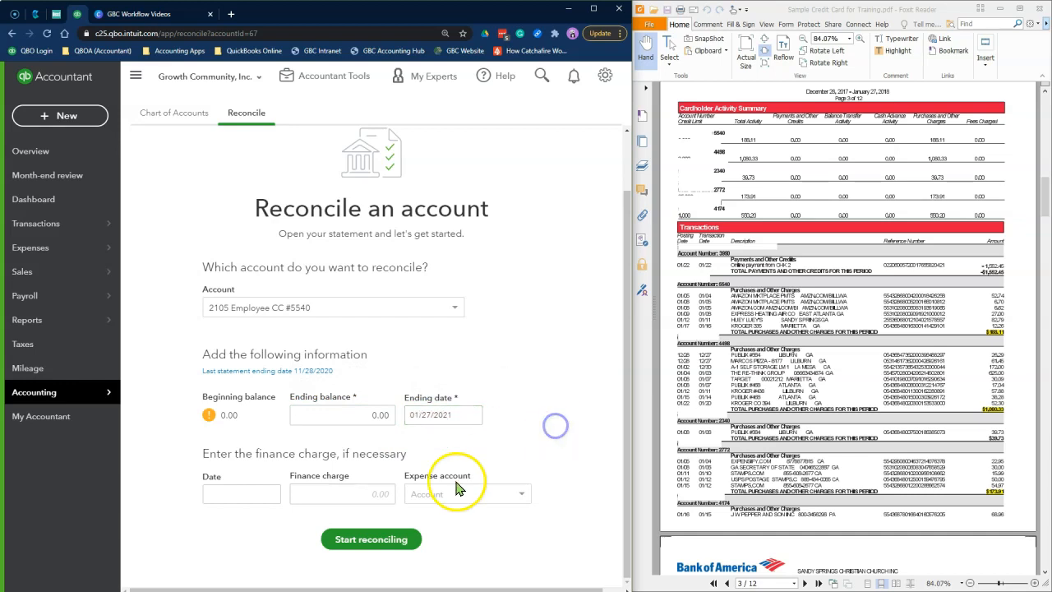
# - Start the 2105 Employee CC reconciliation, collapse the navigation pane and dismiss the tip about seeing more transactions for good
pyautogui.click(391, 541)
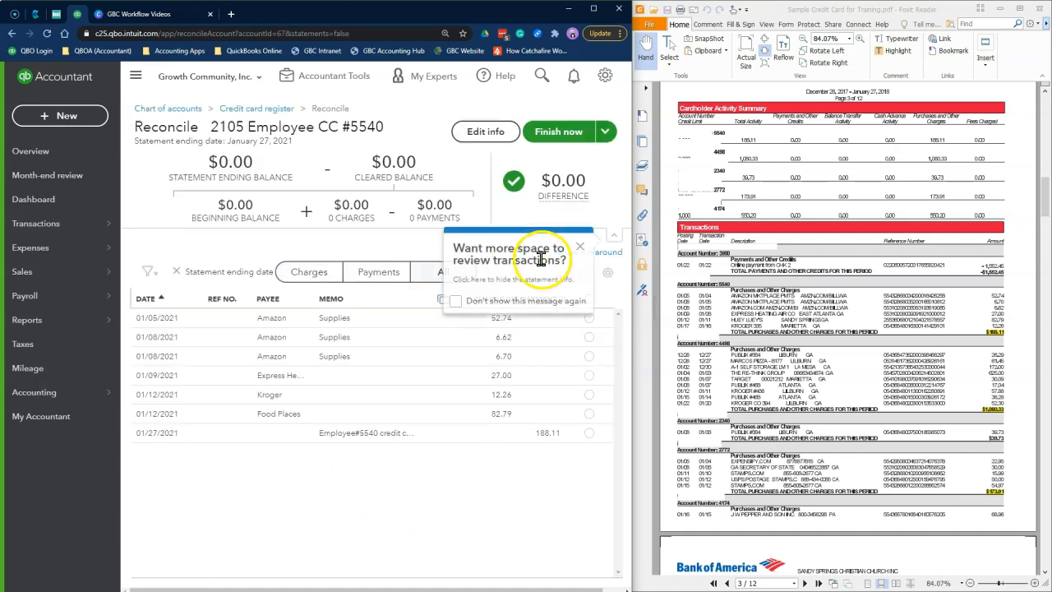
pyautogui.click(135, 76)
pyautogui.click(448, 338)
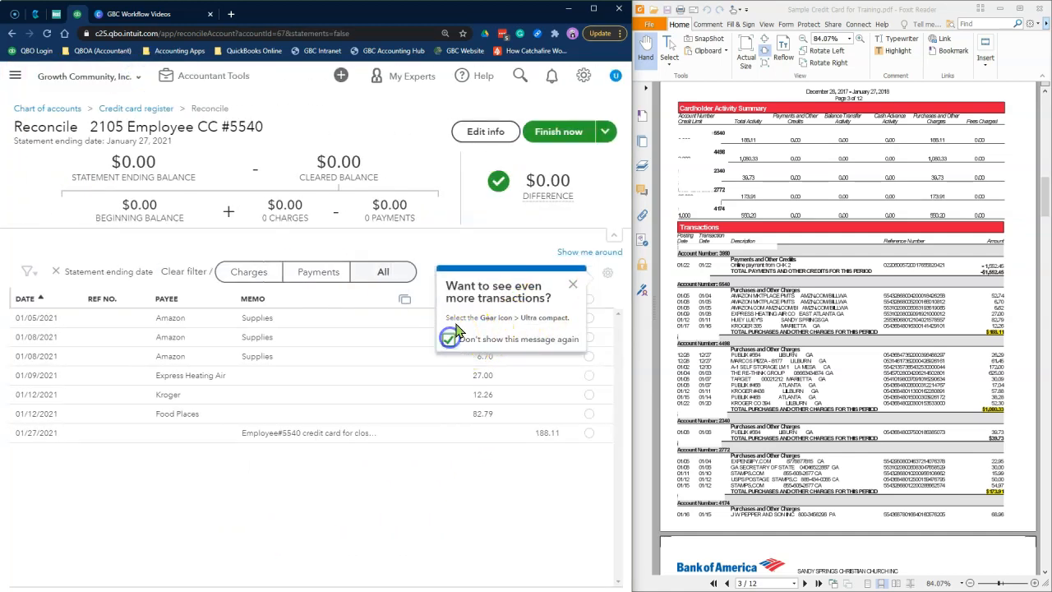
pyautogui.click(572, 284)
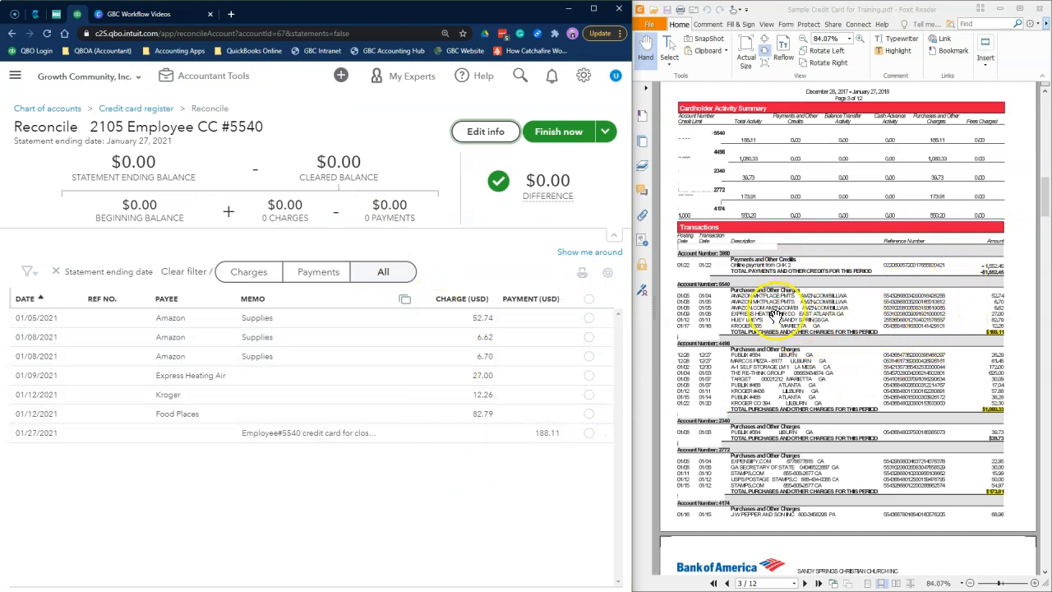
# - Mark the six charges and the 188.11 balance transfer as cleared and finish the 2105 Employee CC reconciliation
pyautogui.click(588, 317)
pyautogui.click(588, 336)
pyautogui.click(589, 356)
pyautogui.click(588, 374)
pyautogui.click(588, 395)
pyautogui.click(588, 413)
pyautogui.click(588, 434)
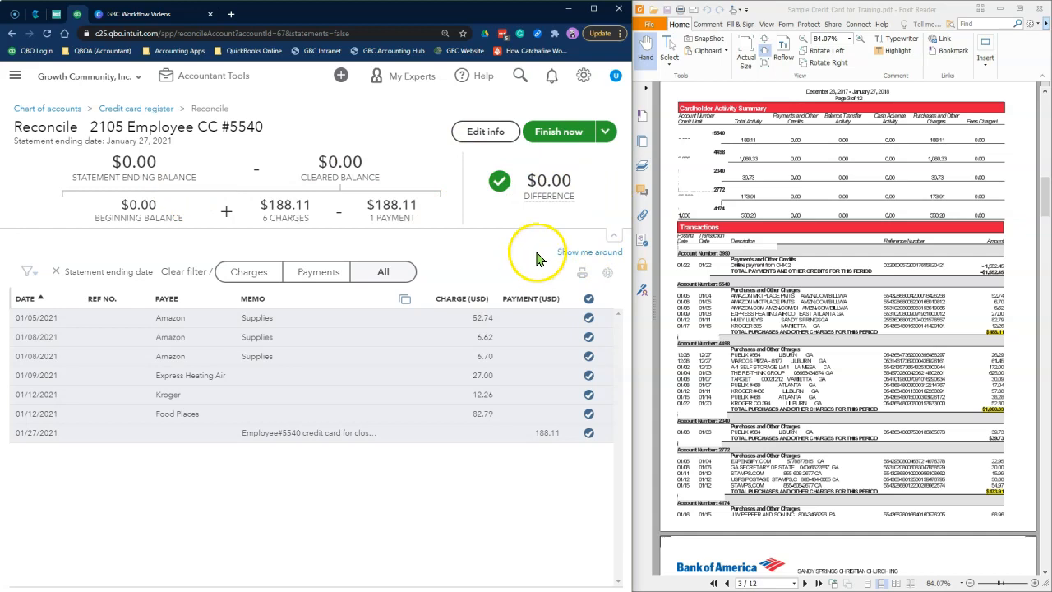
pyautogui.click(570, 136)
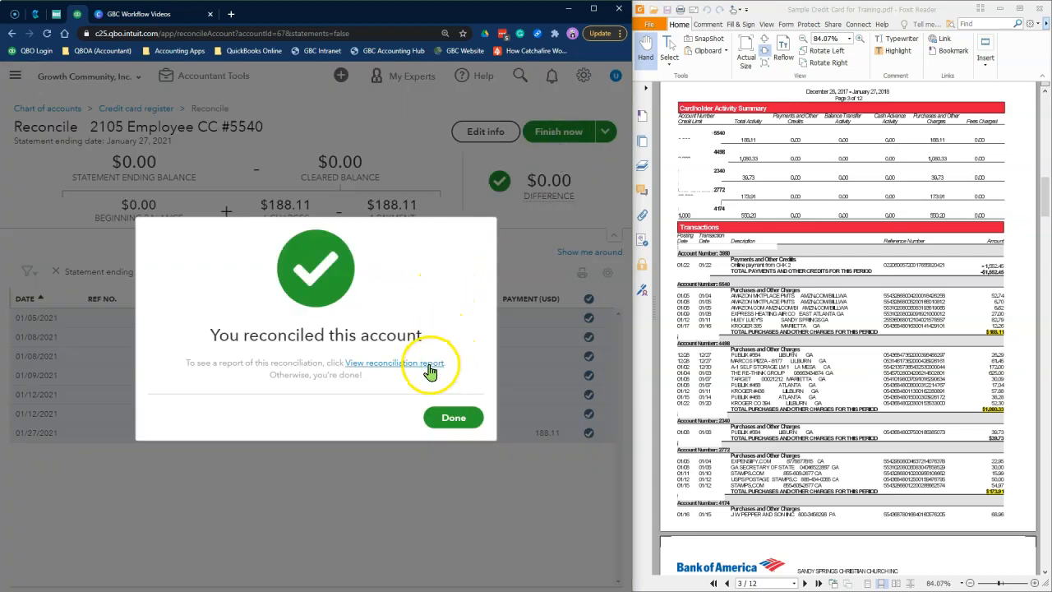
# - View the 2105 Employee CC reconciliation report, preview it for saving as PDF and cancel the print
pyautogui.click(429, 371)
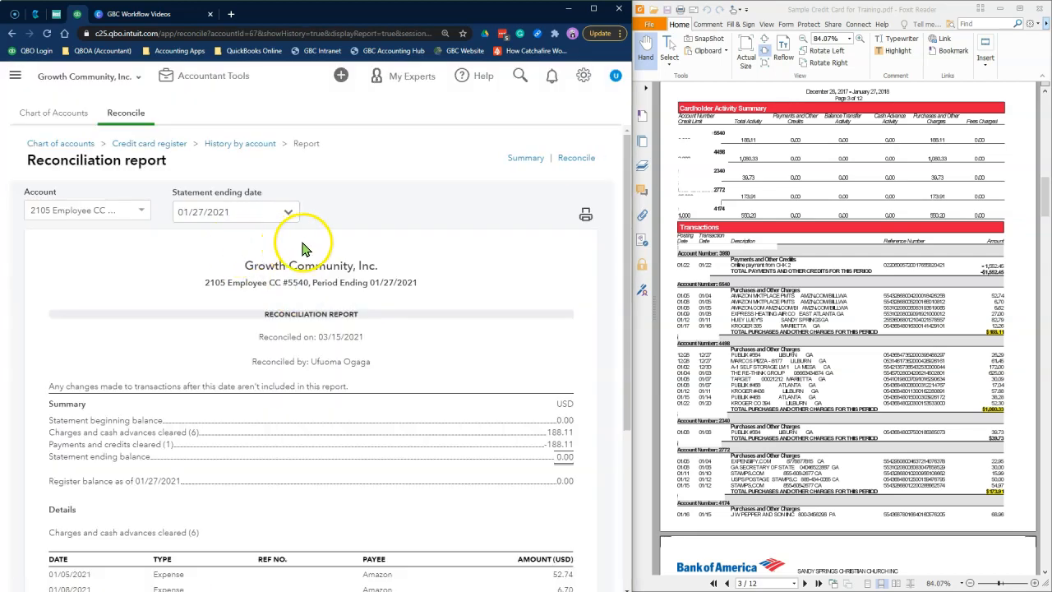
pyautogui.click(585, 214)
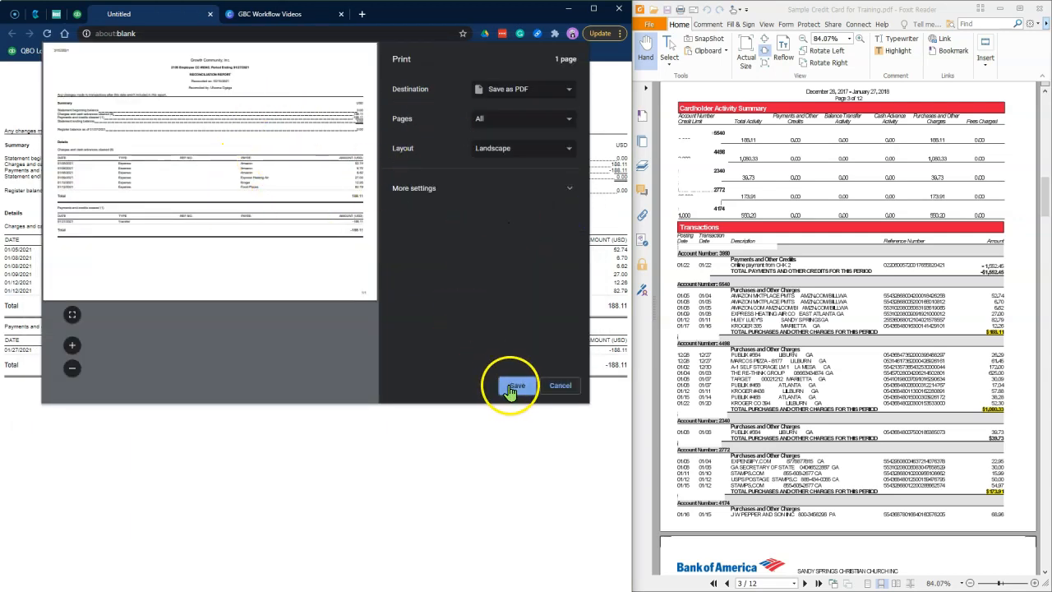
pyautogui.click(558, 387)
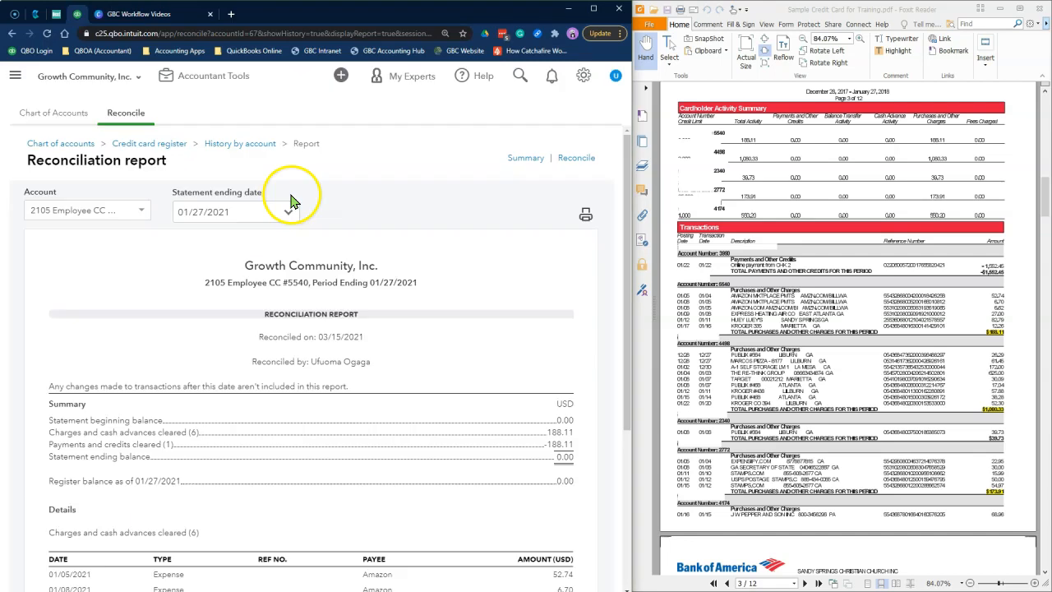
# - Start reconciling 2120 Employee CC with an ending balance of 0 and an ending date of 01/27/2021
pyautogui.click(579, 158)
pyautogui.click(364, 377)
pyautogui.click(298, 414)
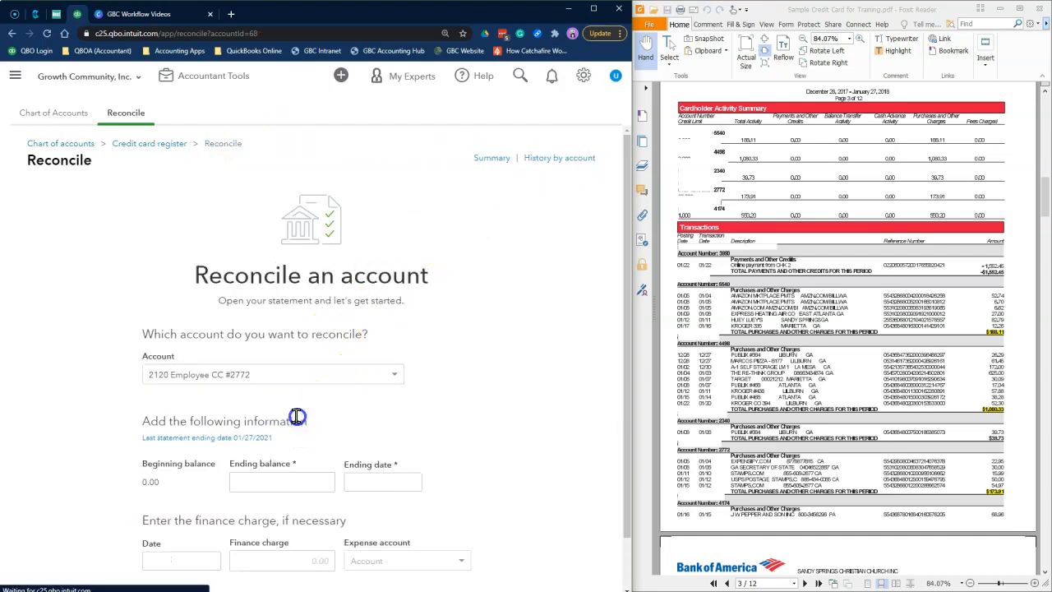
pyautogui.scroll(-1, 460, 384)
pyautogui.click(312, 430)
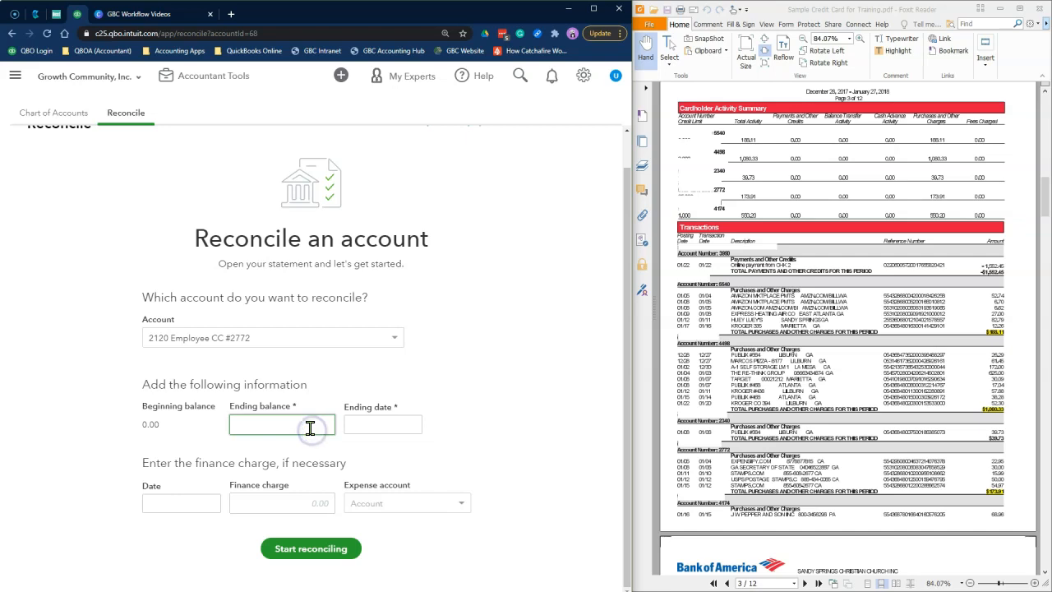
pyautogui.write('0')
pyautogui.click(384, 423)
pyautogui.write('012721')
pyautogui.click(333, 548)
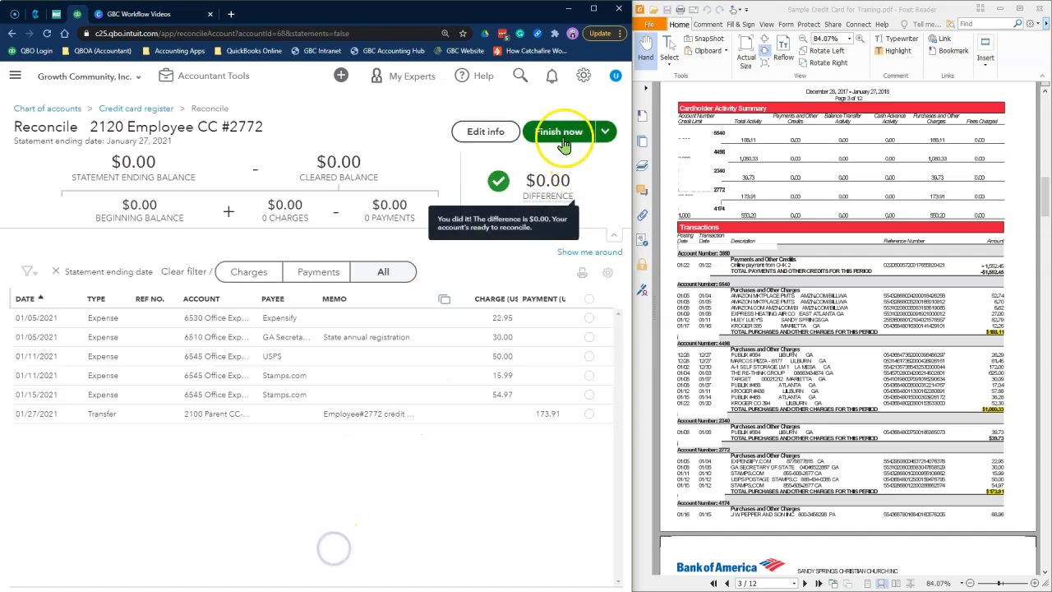
# - Mark all 2120 Employee CC transactions as cleared and finish the reconciliation
pyautogui.click(588, 299)
pyautogui.click(435, 377)
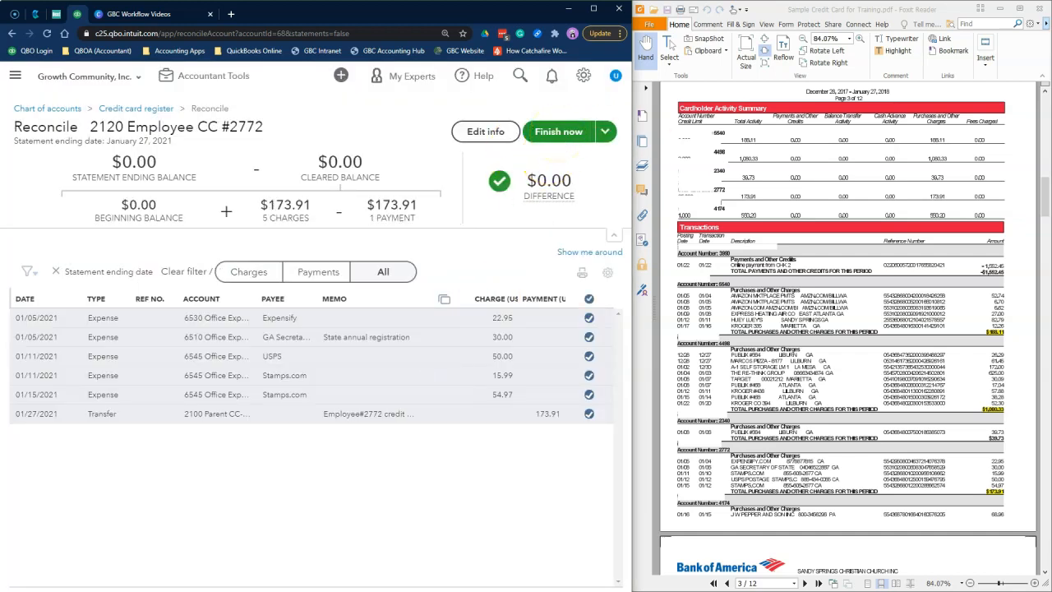
pyautogui.click(555, 131)
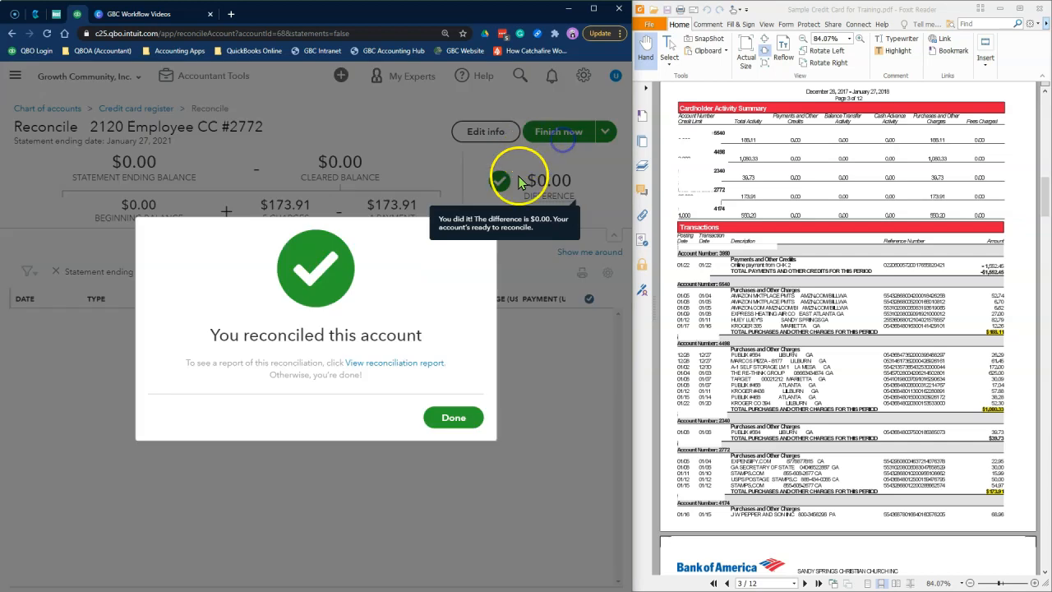
# - Preview the 2120 Employee CC reconciliation report for printing, then cancel and close the preview
pyautogui.click(587, 218)
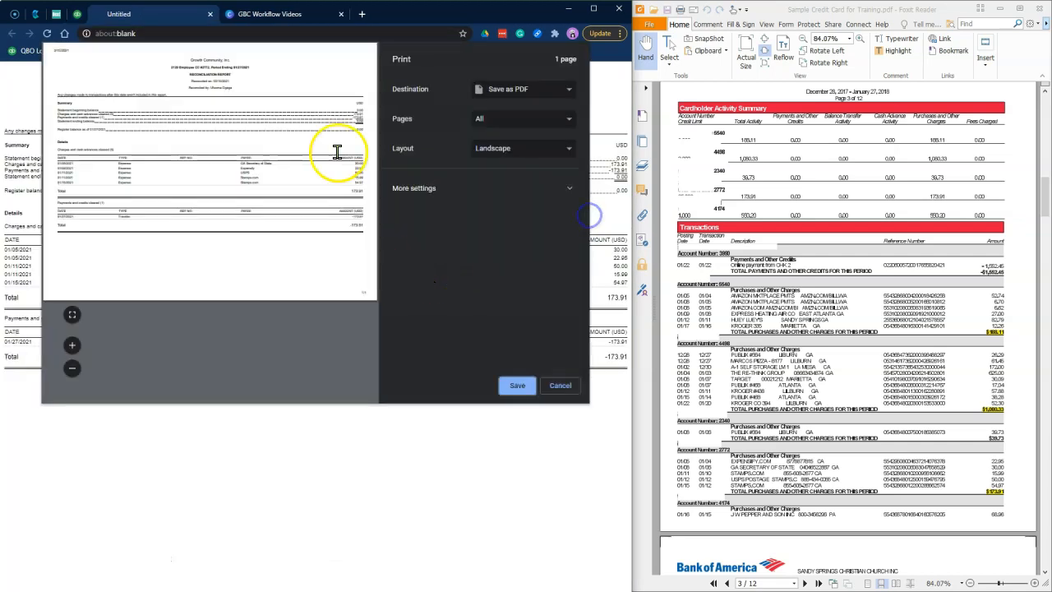
pyautogui.click(563, 384)
pyautogui.click(210, 14)
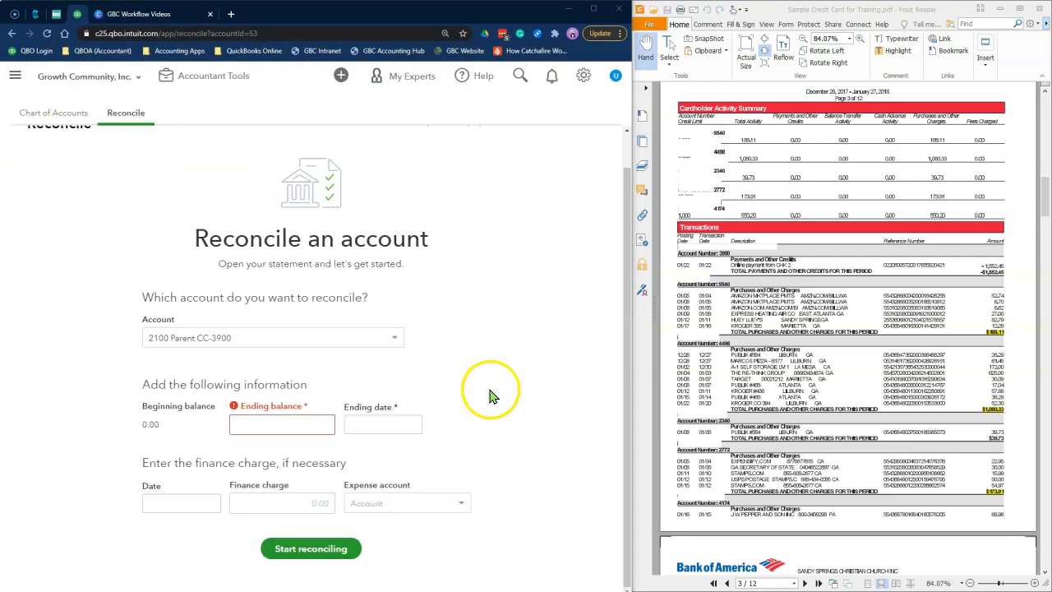
# - Choose the 2100 Parent CC account as the account to reconcile
pyautogui.click(493, 385)
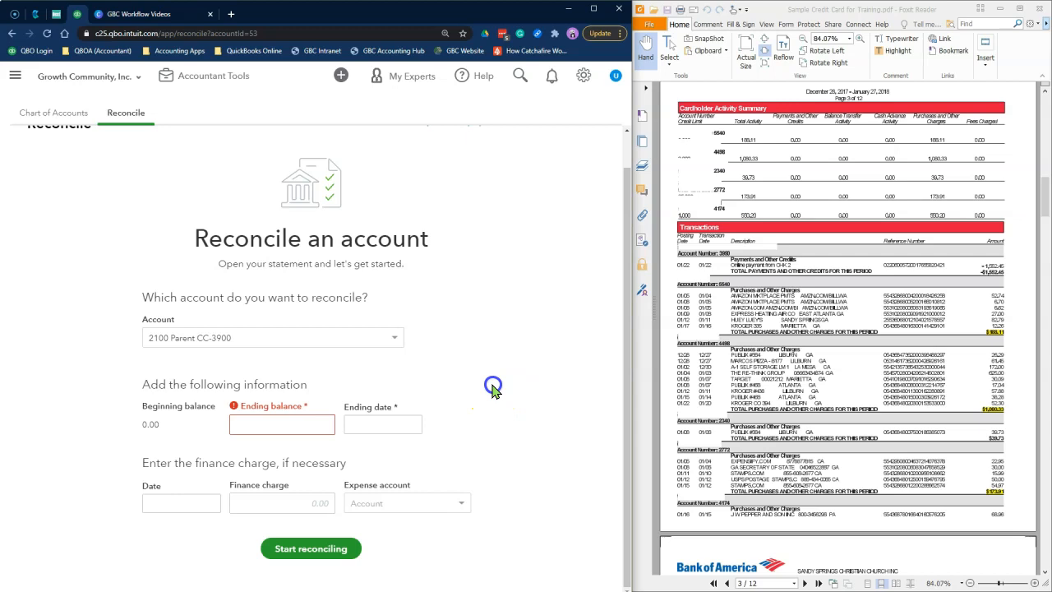
pyautogui.click(387, 338)
pyautogui.click(477, 341)
pyautogui.click(395, 339)
pyautogui.click(202, 359)
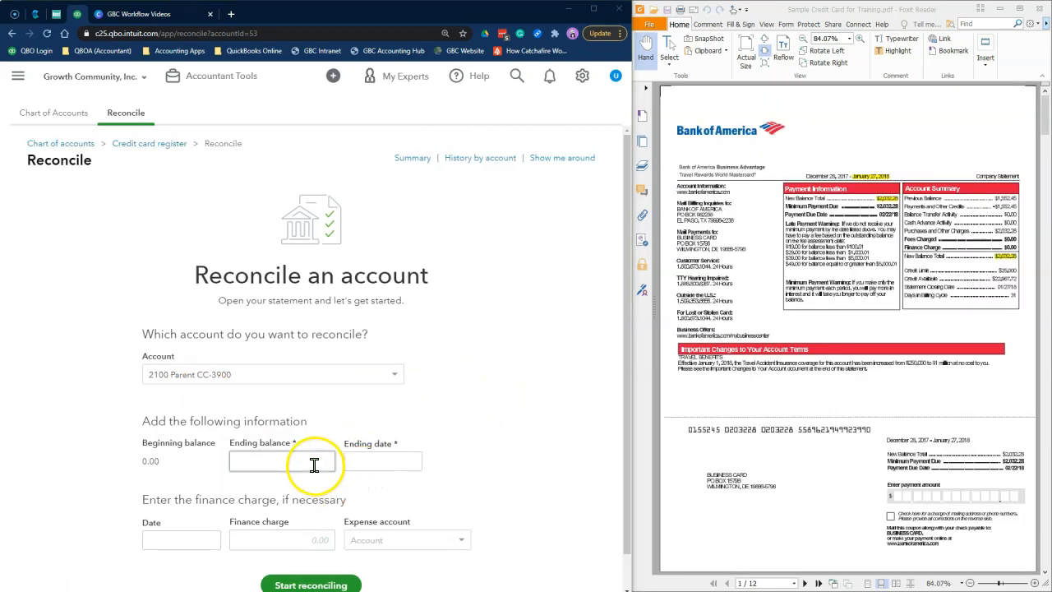
# - Set the parent card's ending balance to 2,032.28 and its ending date to 01/27/2021, and start reconciling
pyautogui.click(313, 465)
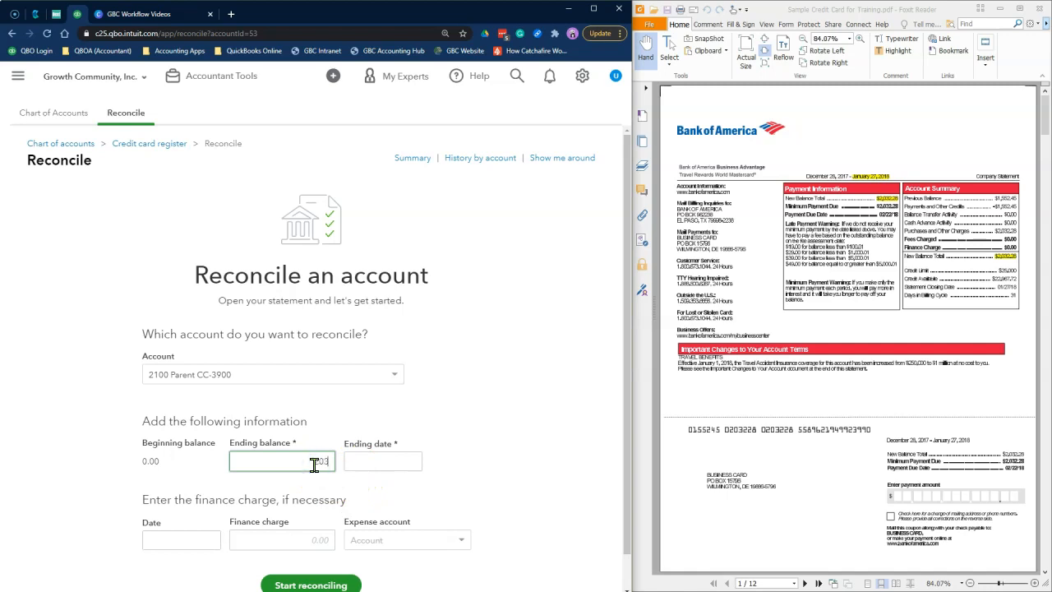
pyautogui.write('2032.28')
pyautogui.click(364, 461)
pyautogui.write('01')
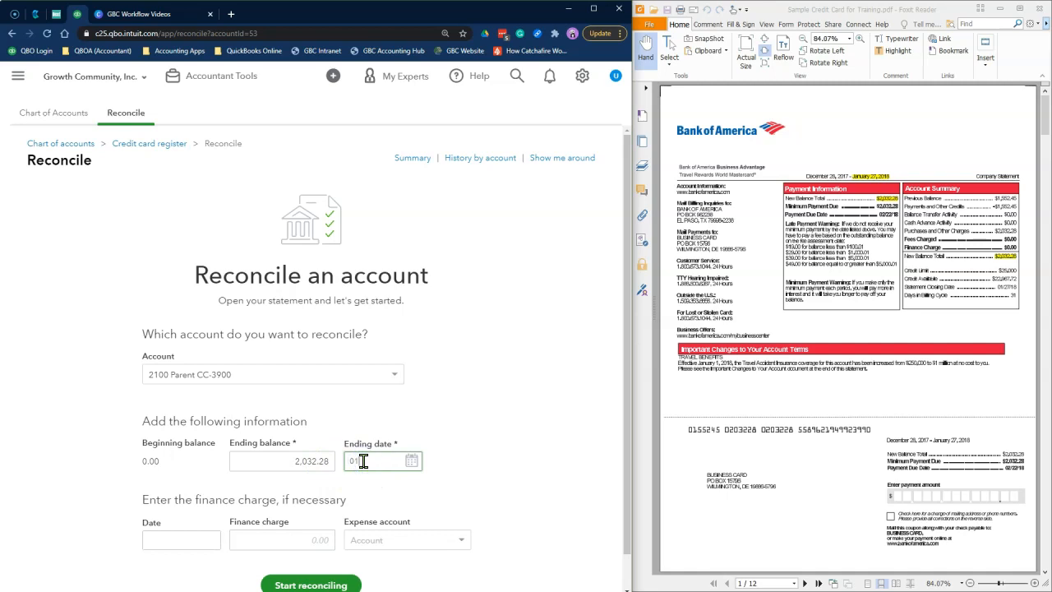
pyautogui.write('2721')
pyautogui.click(556, 490)
pyautogui.scroll(-1, 559, 497)
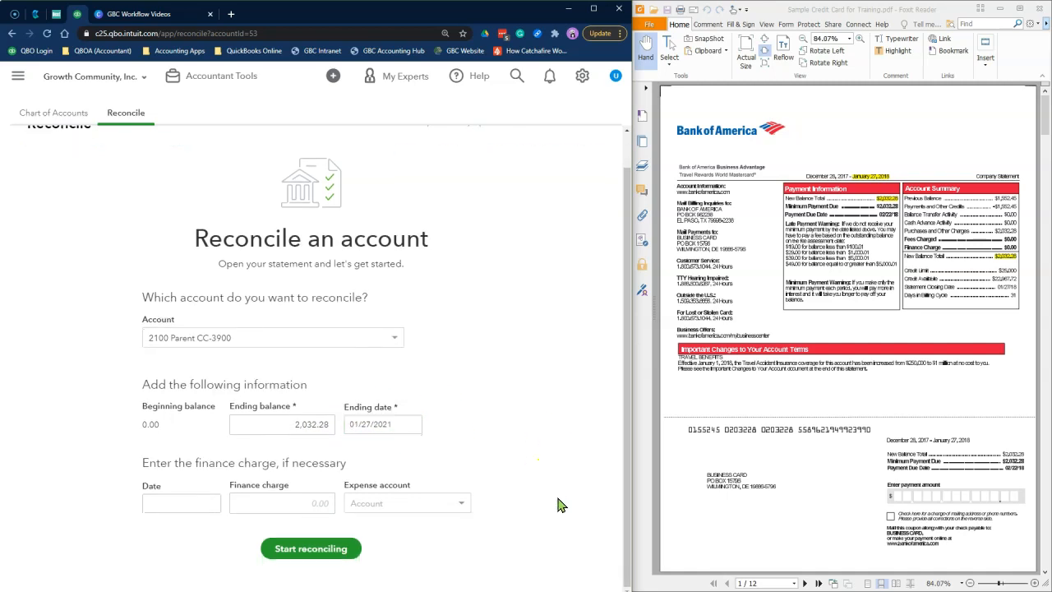
pyautogui.click(329, 549)
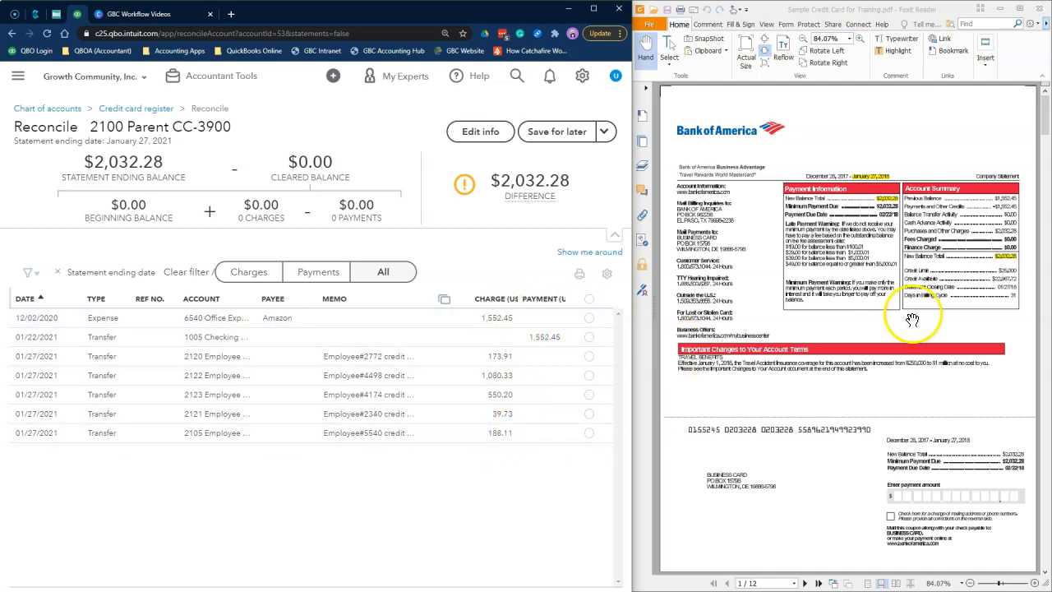
# - Check the parent card's entries against the statement's cardholder activity, mark all seven transactions as cleared and finish the reconciliation
pyautogui.scroll(-15, 912, 318)
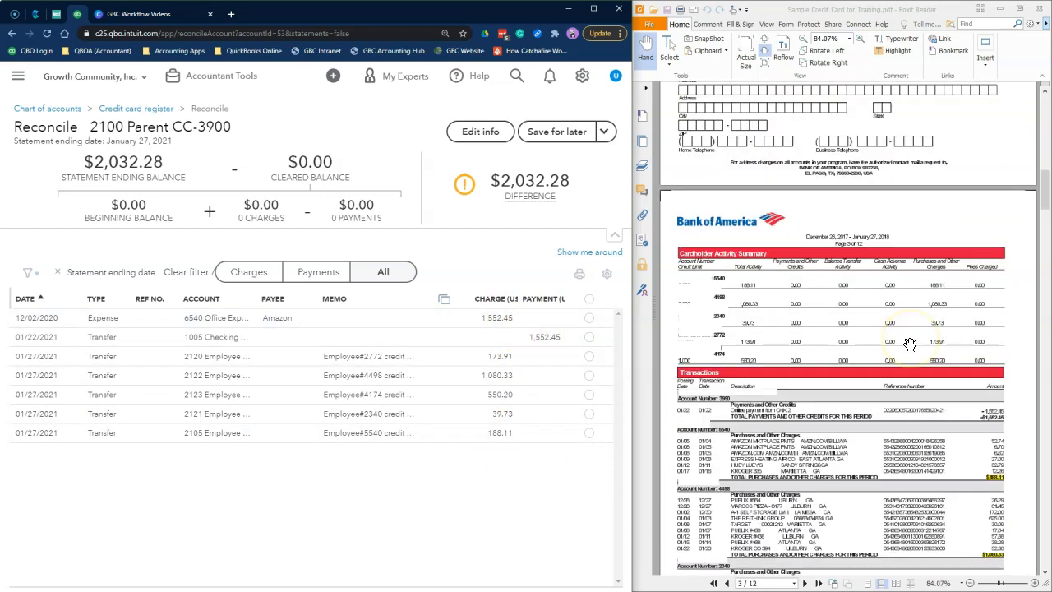
pyautogui.scroll(-1, 910, 344)
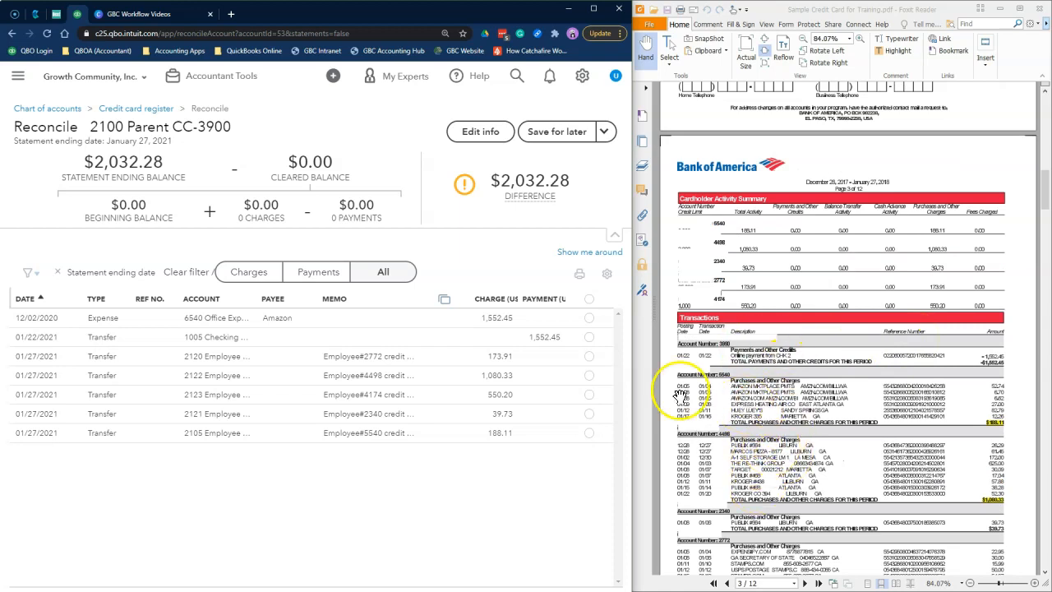
pyautogui.click(589, 300)
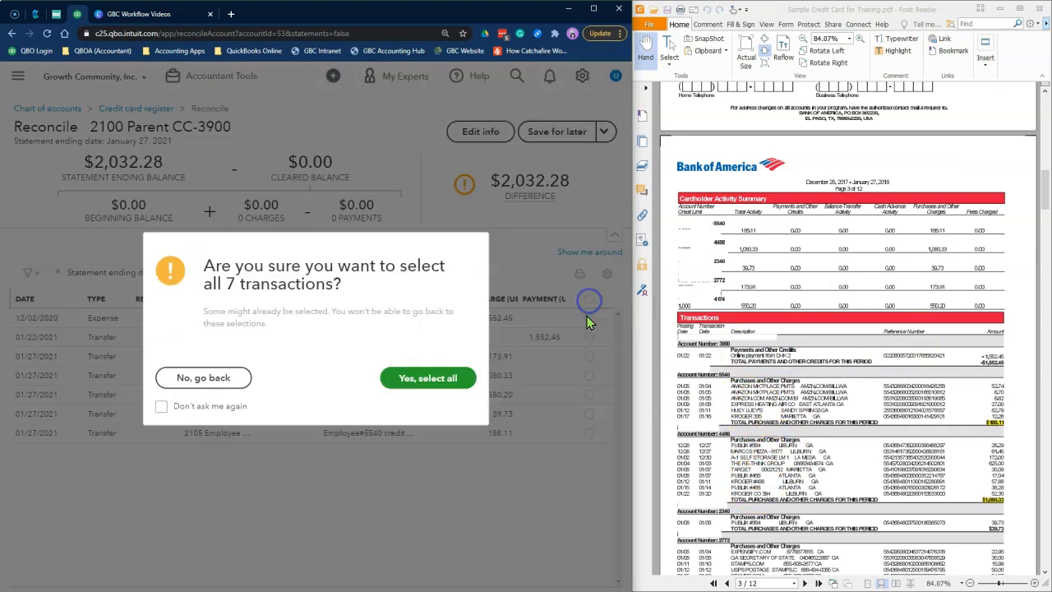
pyautogui.click(424, 378)
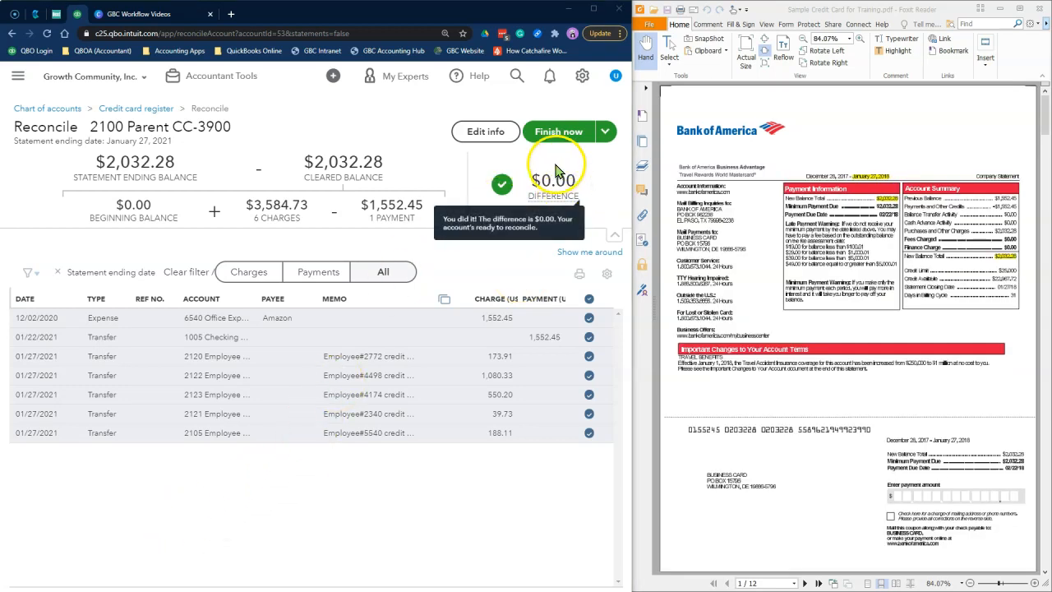
pyautogui.click(554, 139)
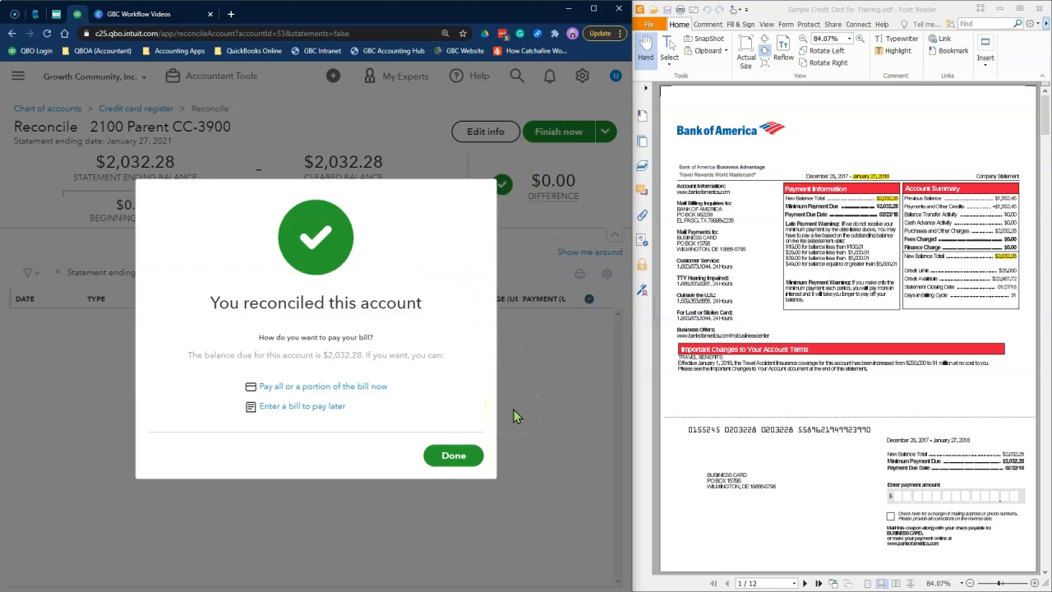
pyautogui.click(458, 462)
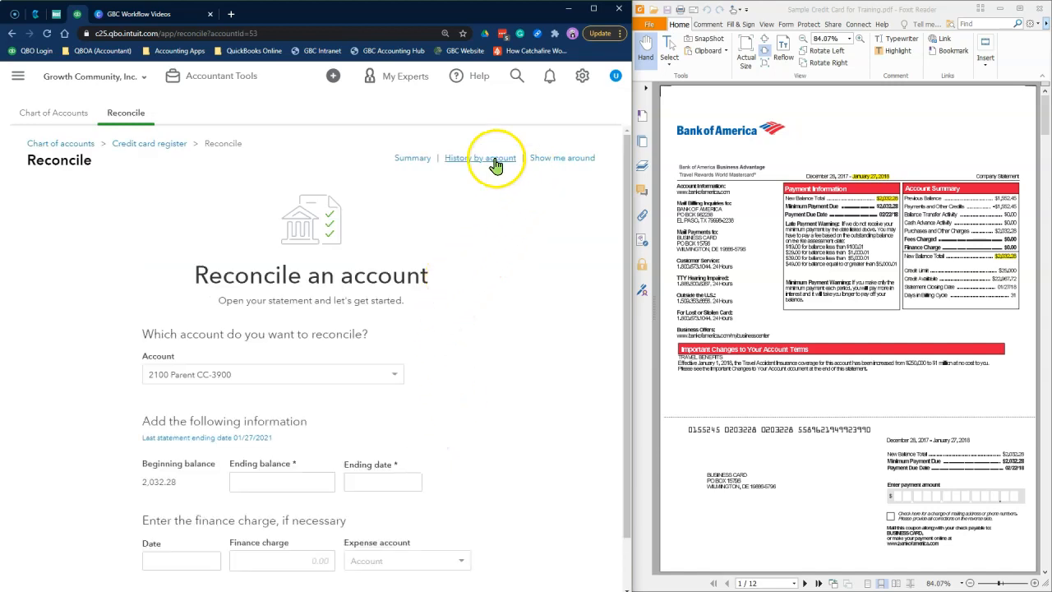
# - Open the parent card's 01/27/2021 reconciliation report from the account history, preview it for saving as PDF and cancel the print
pyautogui.click(493, 159)
pyautogui.click(515, 299)
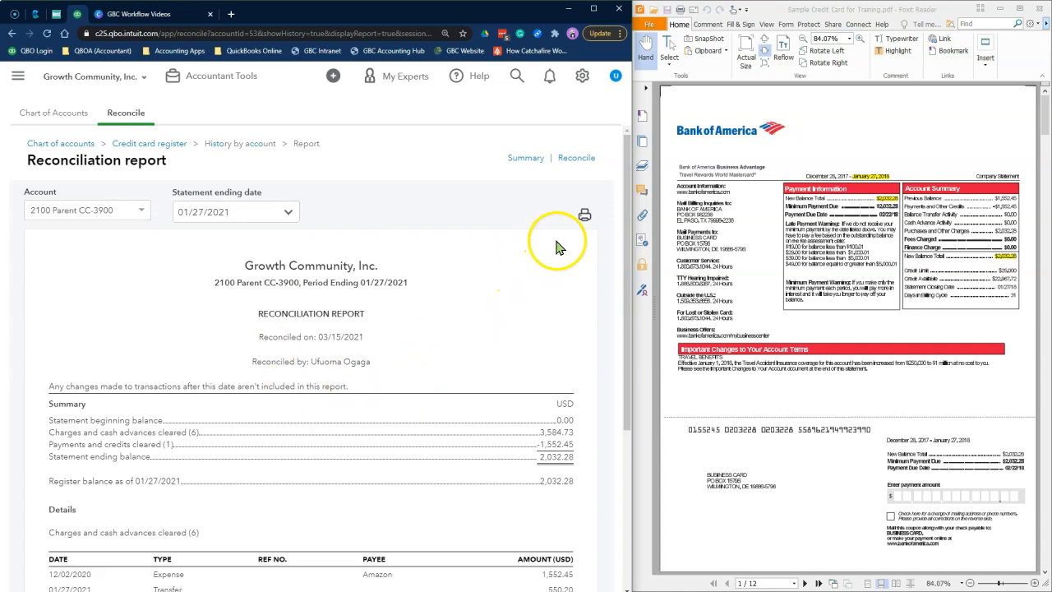
pyautogui.click(581, 219)
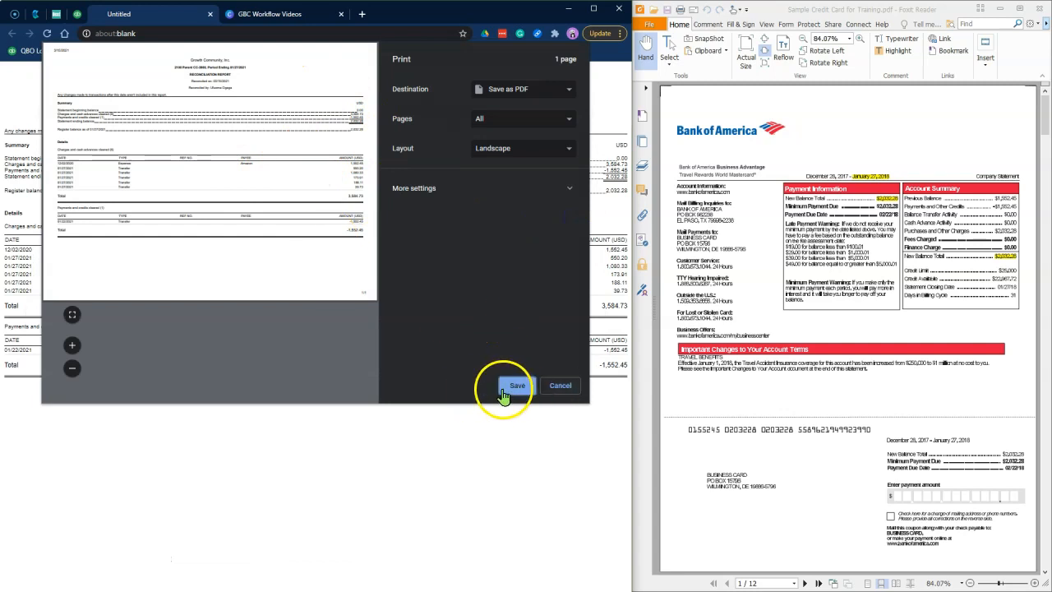
pyautogui.click(565, 387)
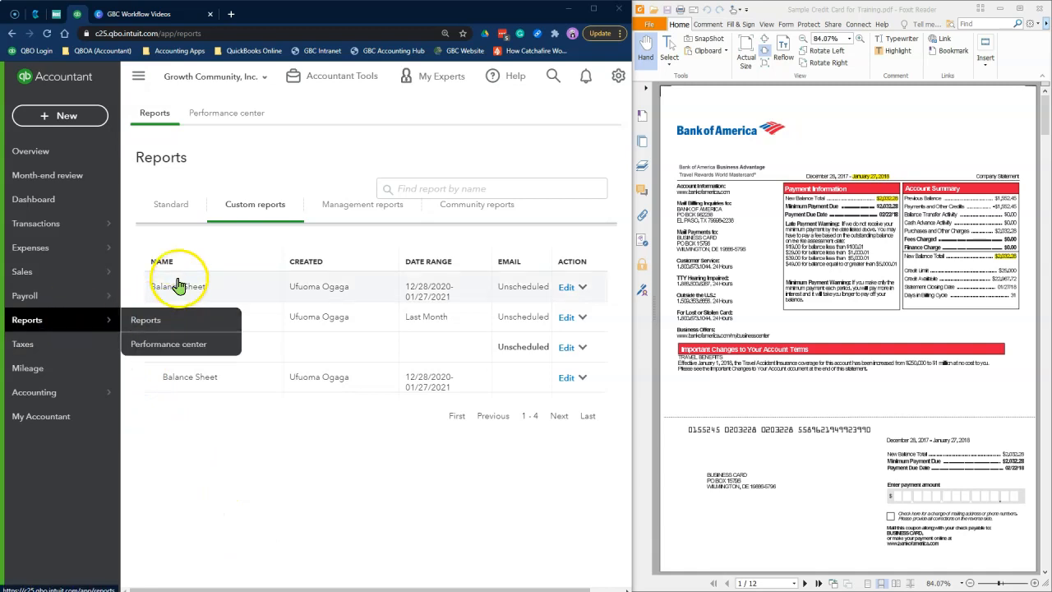
# - Open the grouped custom Balance Sheet report for 12/28/2020-01/27/2021 and examine the parent and employee credit card balances
pyautogui.click(188, 379)
pyautogui.scroll(-3, 303, 380)
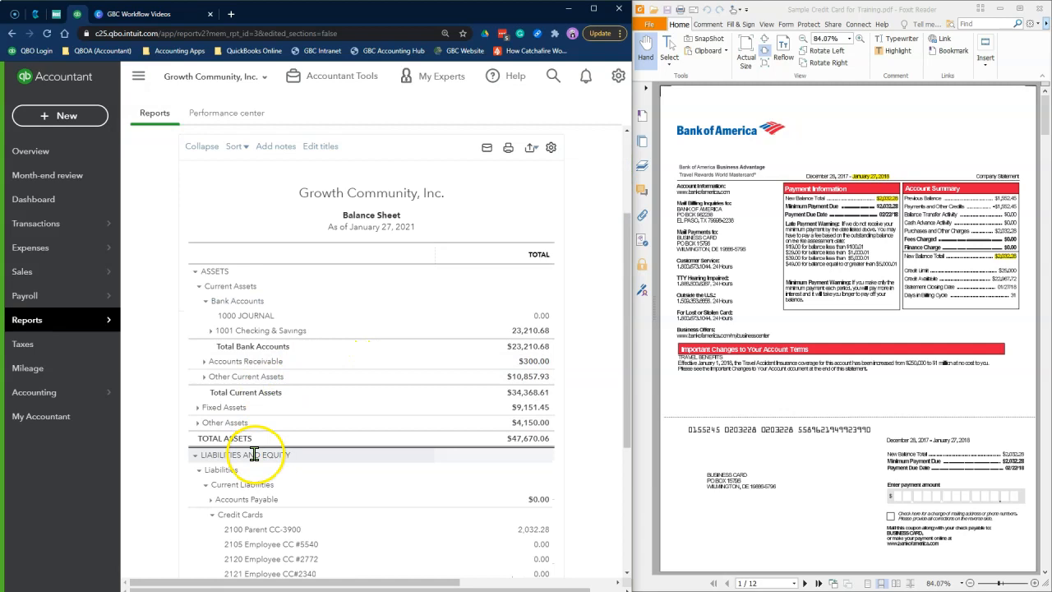
pyautogui.scroll(-3, 353, 477)
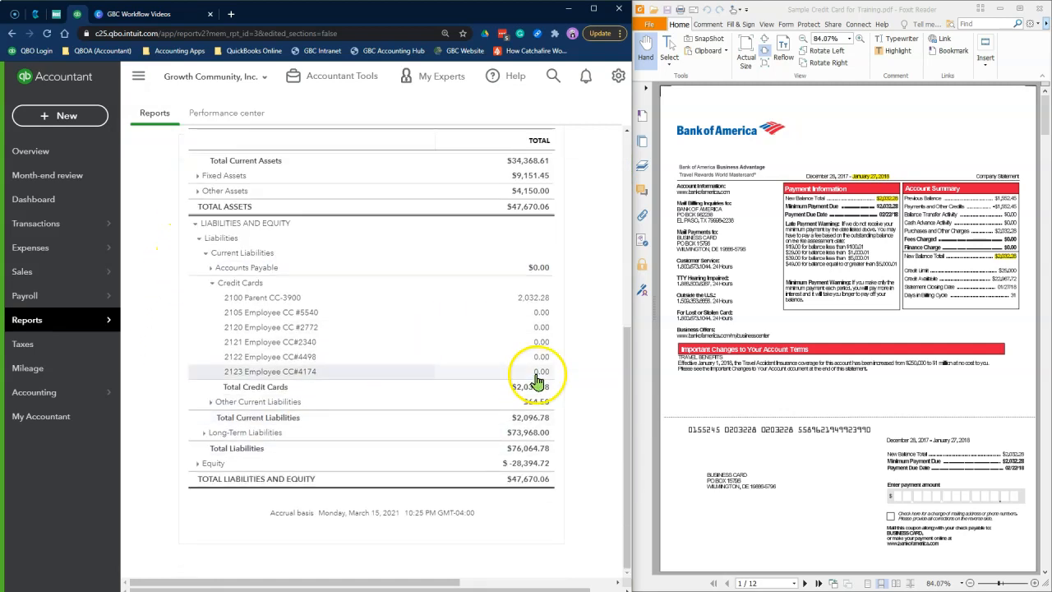